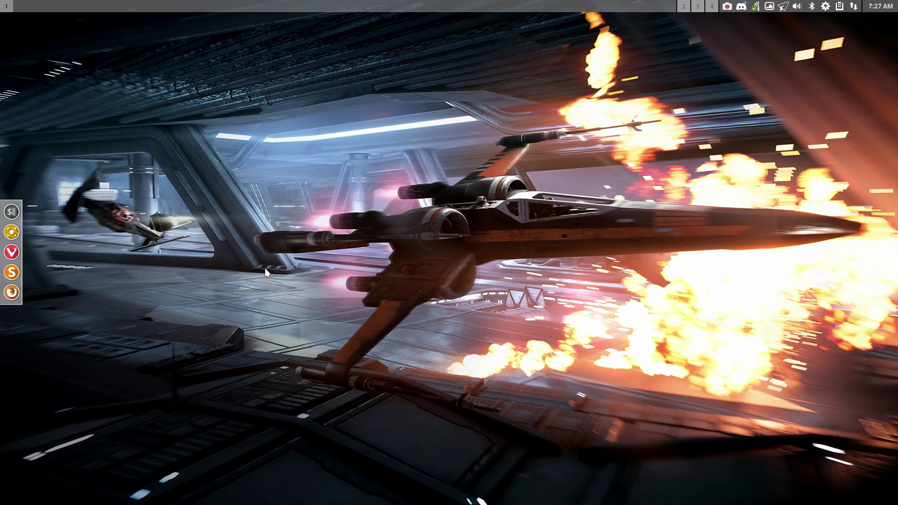
# Reinstall the package with "sudo pacman -S arcolinux-tweak-tool-git" in the drop-down terminal, entering the sudo password and accepting the installation
pyautogui.press('F12')
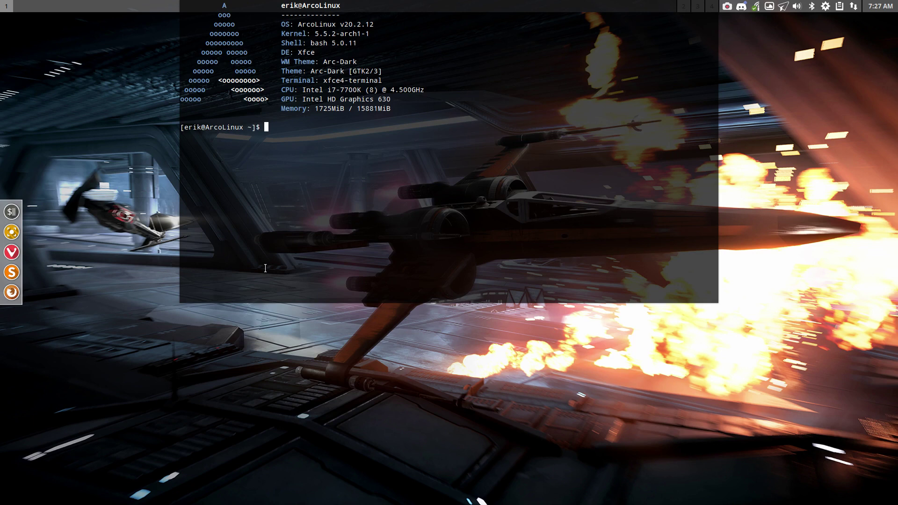
pyautogui.write('sudo pacman -S arcolinux-tweak-tool-git')
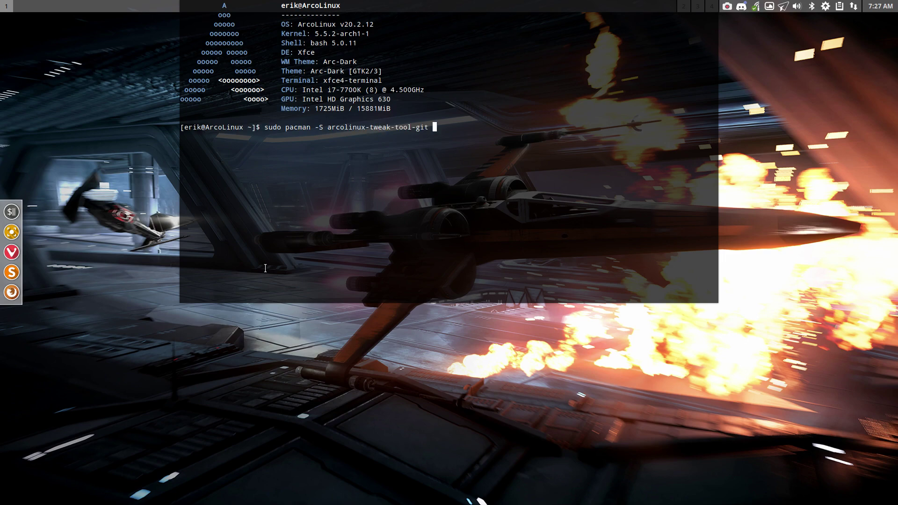
pyautogui.press('Return')
pyautogui.press('Return')
pyautogui.press('Return')
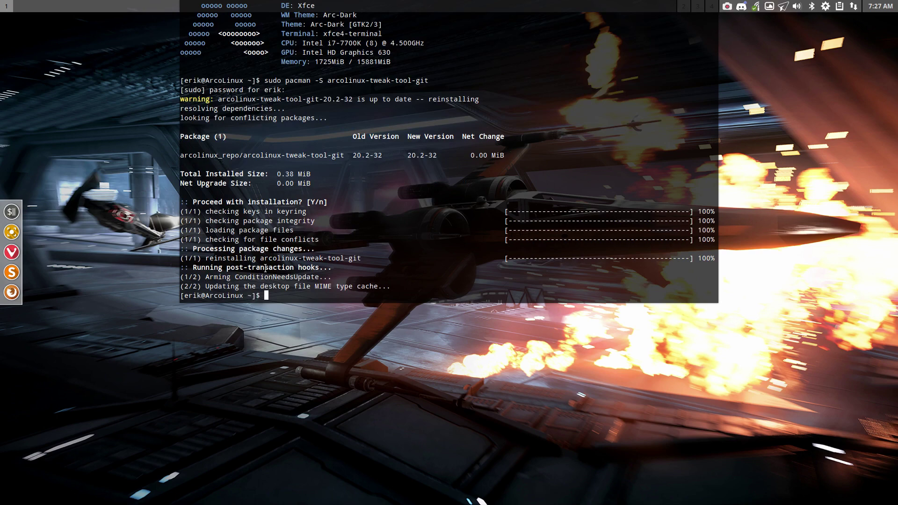
pyautogui.press('F12')
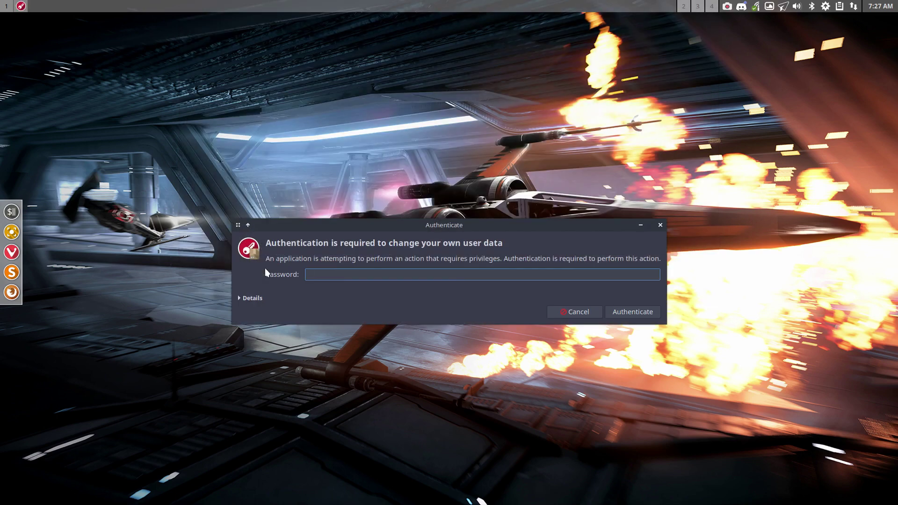
# Authenticate the ArcoLinux Tweak Tool launch with the account password and show its Oblogout Config settings
pyautogui.write('*****')
pyautogui.press('Return')
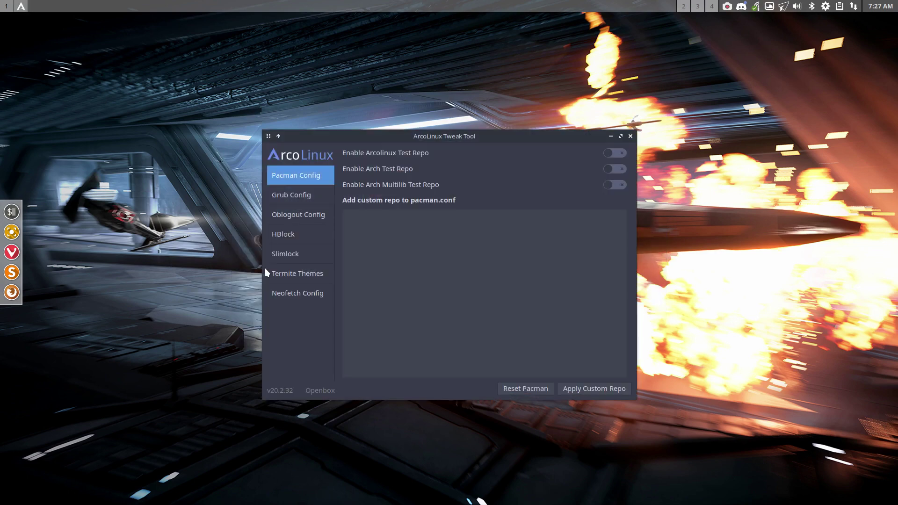
pyautogui.click(313, 215)
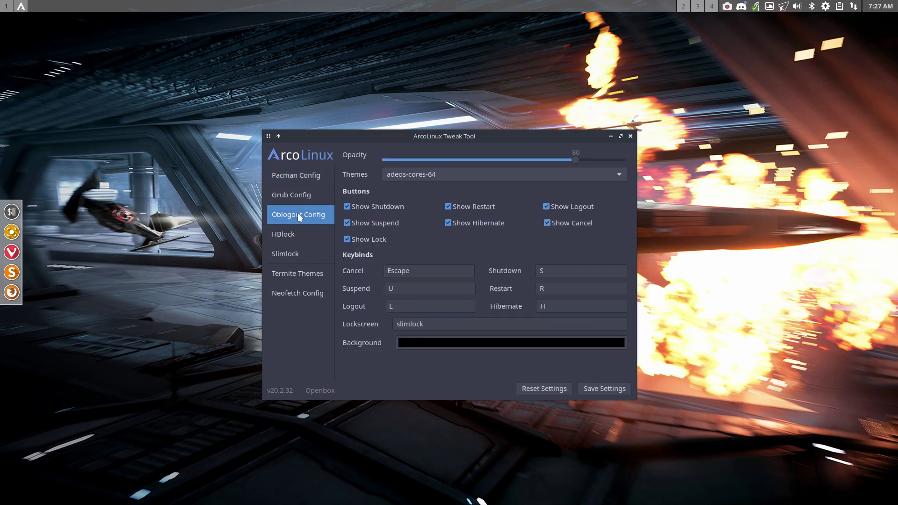
# Preview the current logout screen and dismiss it without choosing an action
pyautogui.moveTo(459, 136); pyautogui.dragTo(453, 110)
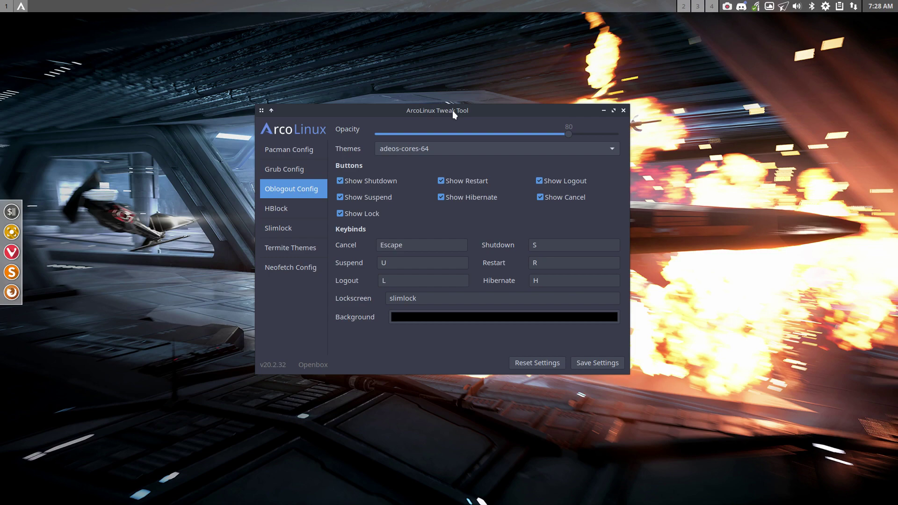
pyautogui.press('super+x')
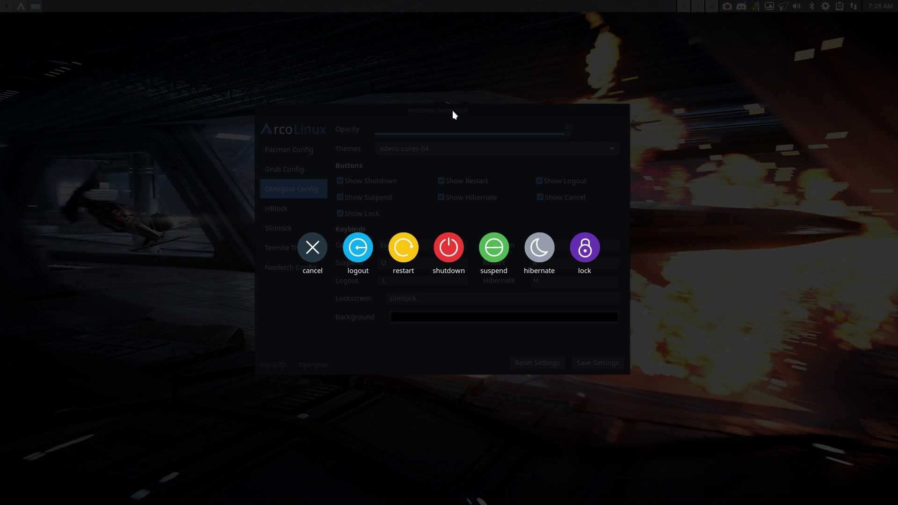
pyautogui.press('Escape')
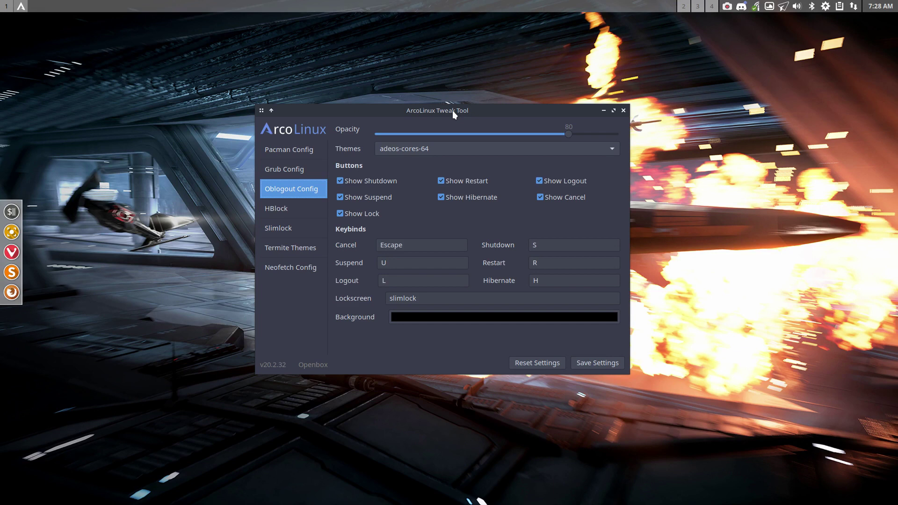
# Move the Tweak Tool window aside and tile a new file manager window over the free half of the desktop
pyautogui.moveTo(452, 111); pyautogui.dragTo(681, 114)
pyautogui.rightClick(76, 203)
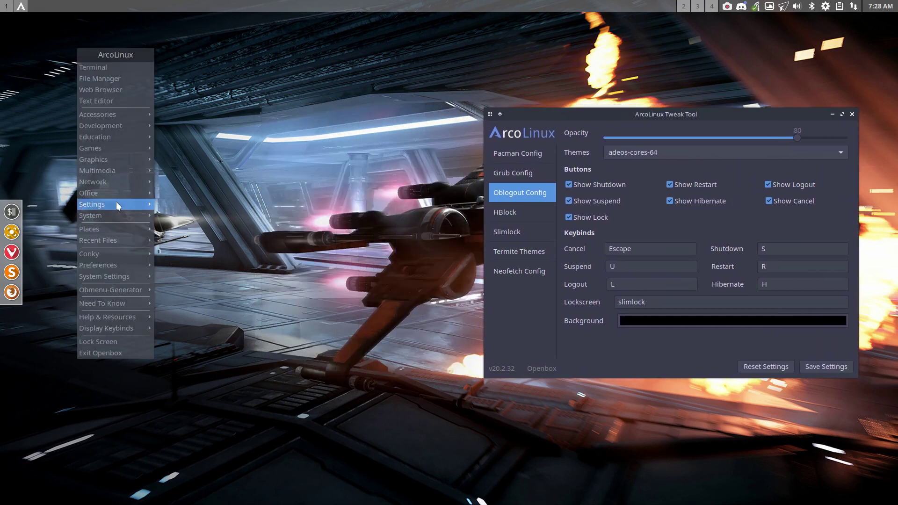
pyautogui.click(95, 79)
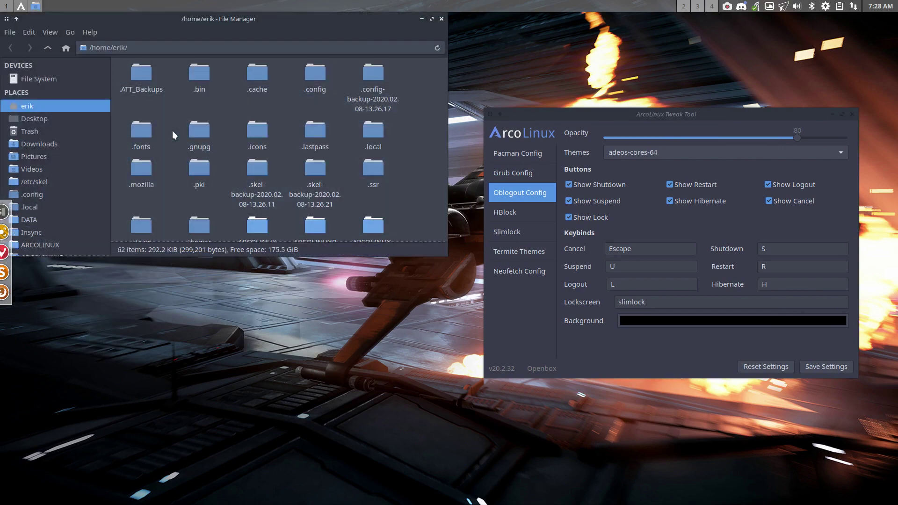
pyautogui.moveTo(194, 17); pyautogui.dragTo(21, 260)
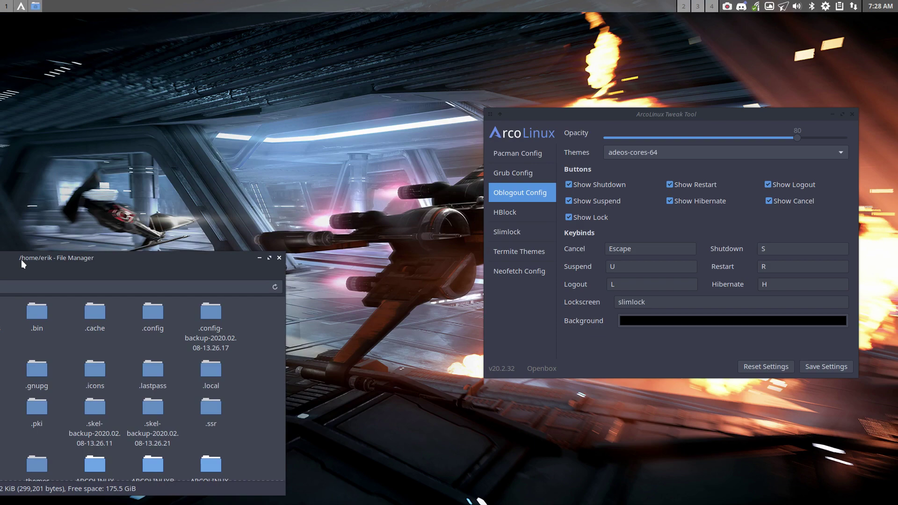
pyautogui.press('super+Left')
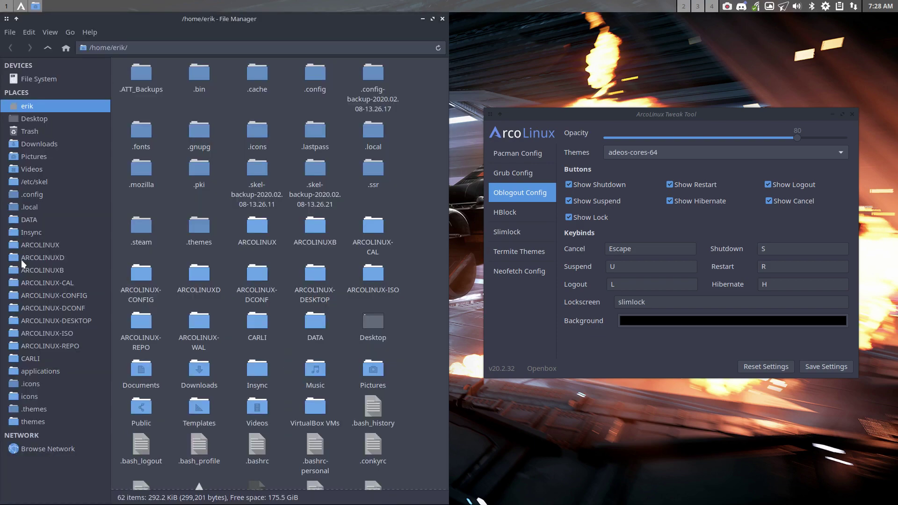
# Open /etc/oblogout.conf in Sublime Text and fit its window beside the Tweak Tool
pyautogui.click(46, 83)
pyautogui.doubleClick(259, 75)
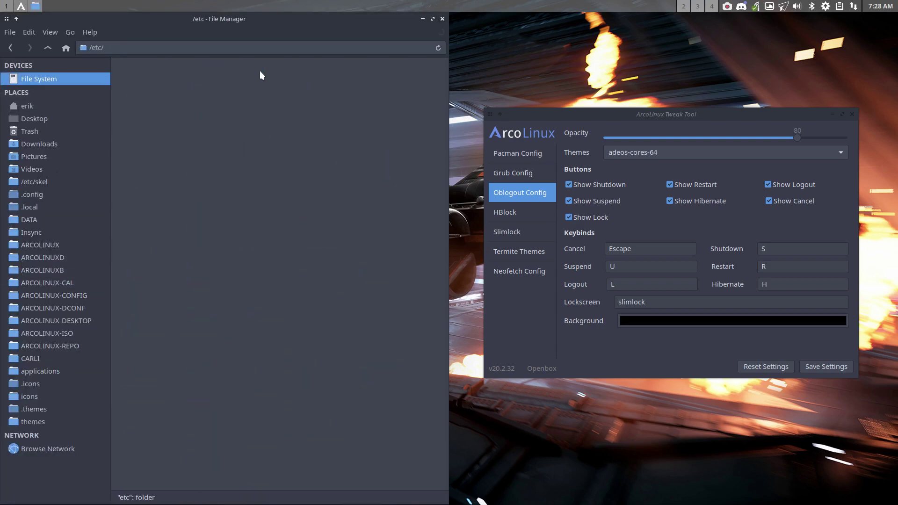
pyautogui.write('obl')
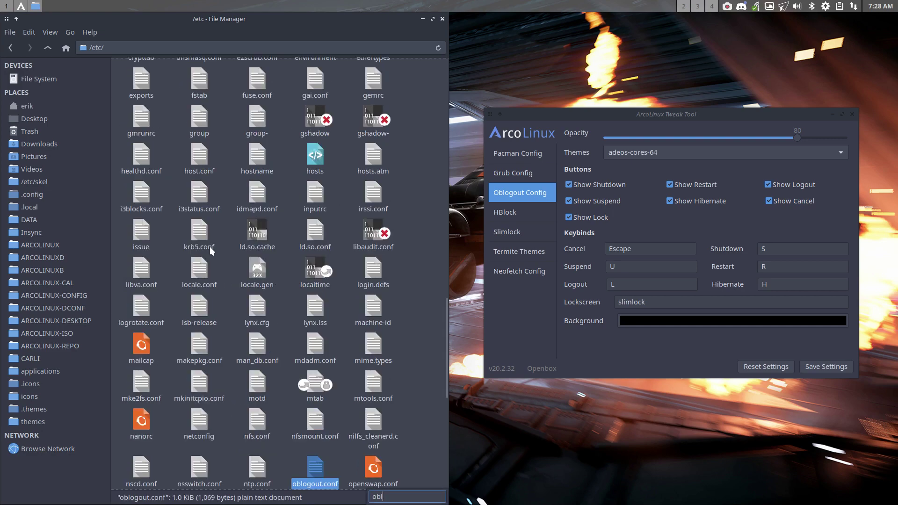
pyautogui.doubleClick(318, 468)
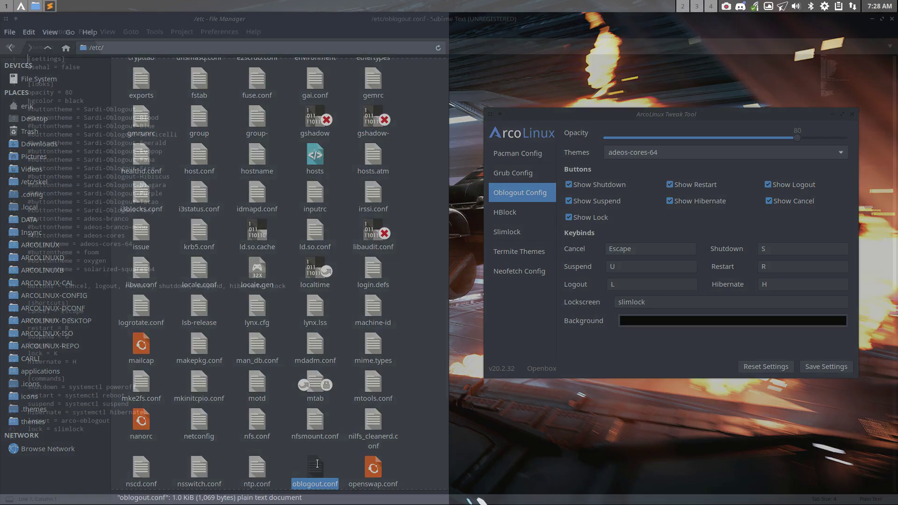
pyautogui.doubleClick(324, 17)
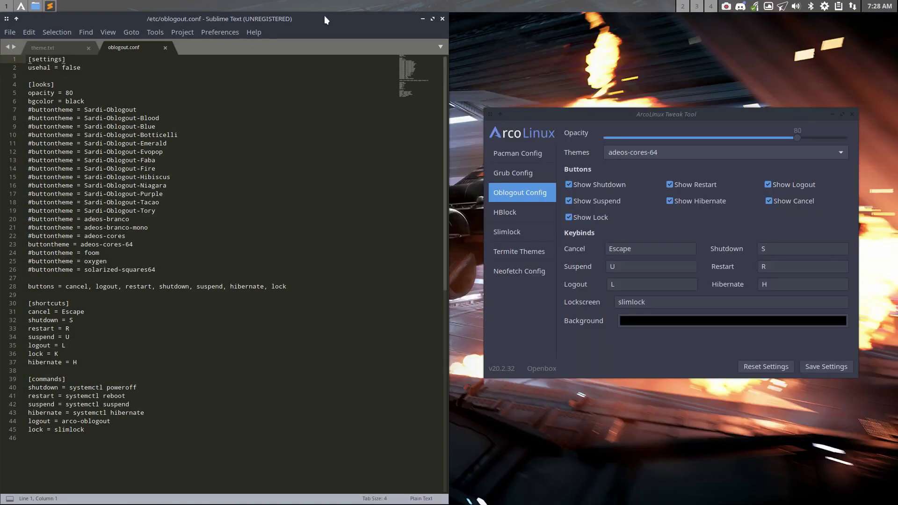
# Set the Oblogout opacity to 63 in the Tweak Tool and save the settings
pyautogui.click(713, 114)
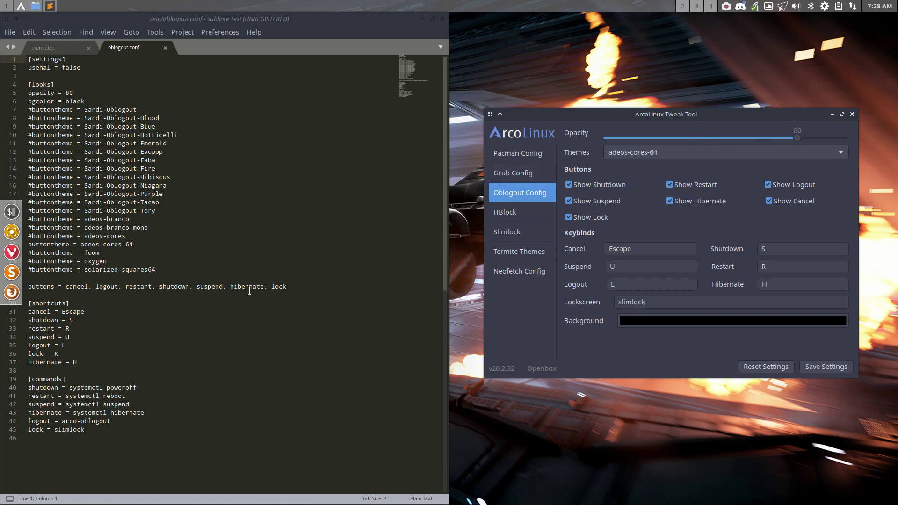
pyautogui.click(72, 96)
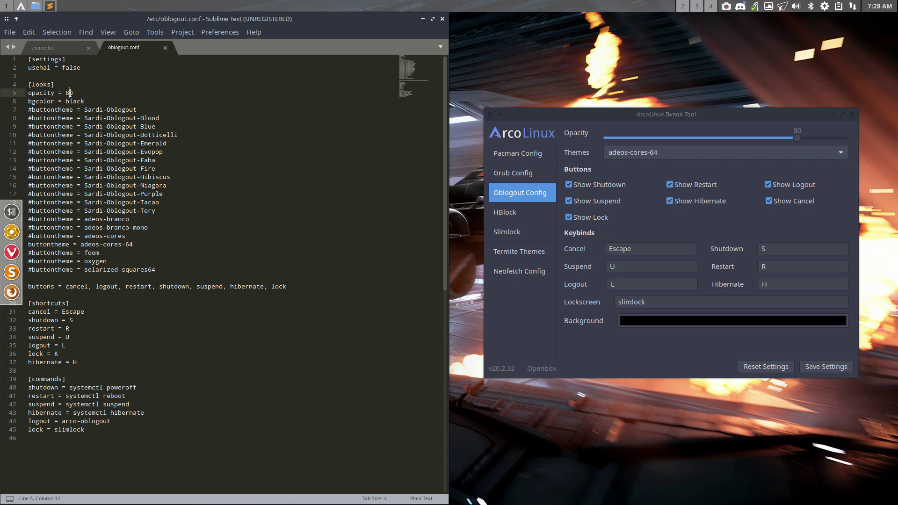
pyautogui.click(790, 138)
pyautogui.moveTo(789, 138); pyautogui.dragTo(752, 139)
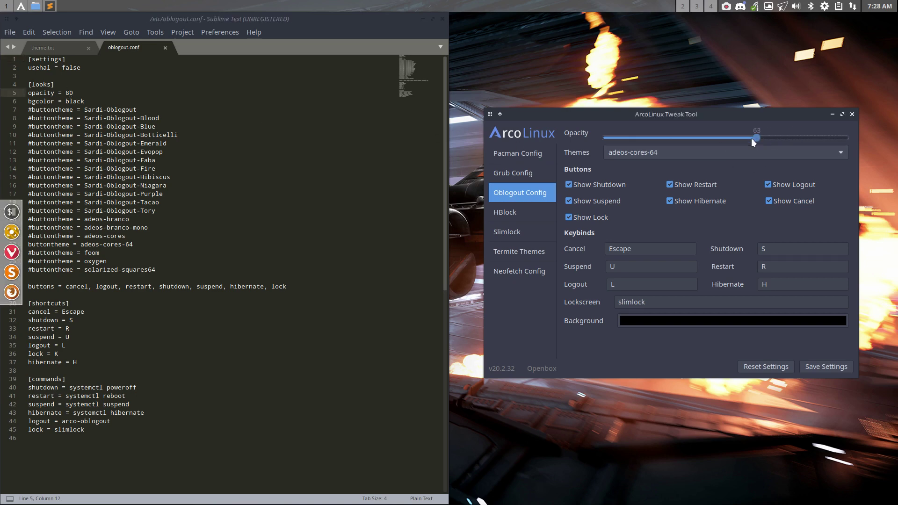
pyautogui.click(260, 154)
pyautogui.click(809, 368)
pyautogui.click(82, 90)
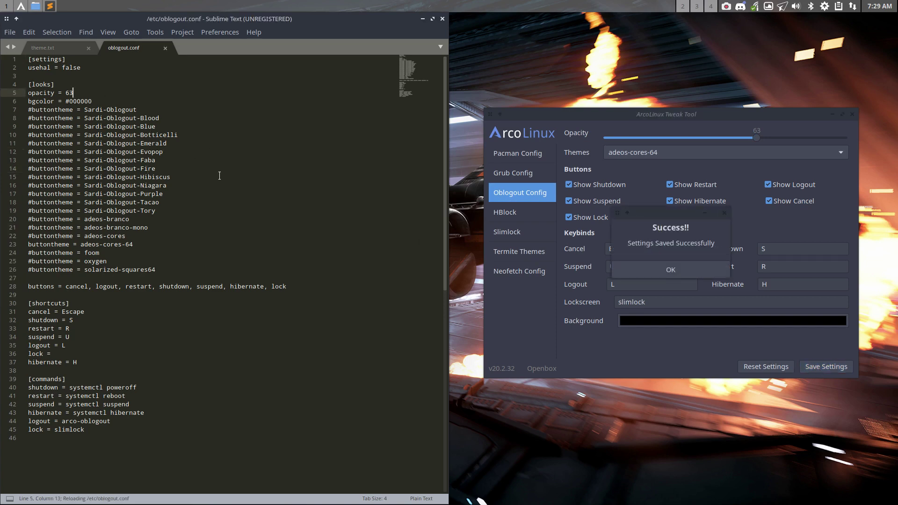
pyautogui.click(683, 264)
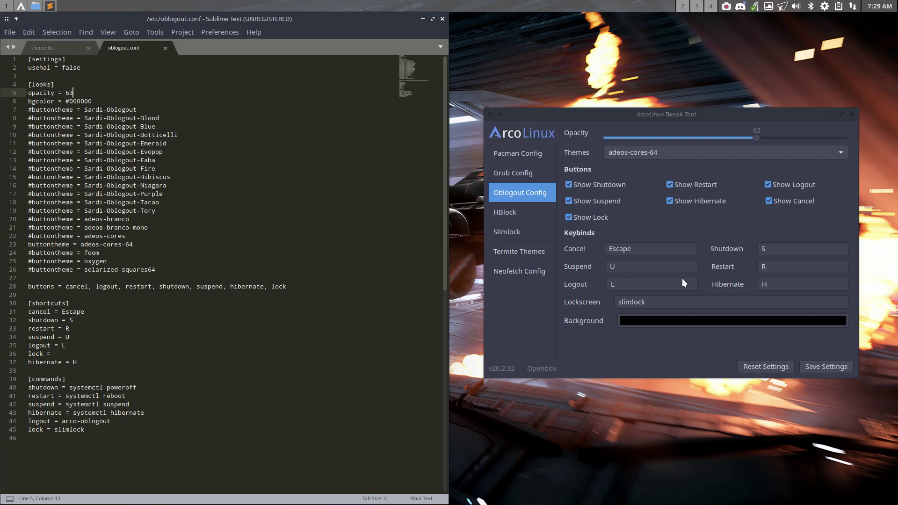
# Save adeos-branco as the Oblogout theme and preview the logout screen with it
pyautogui.click(641, 154)
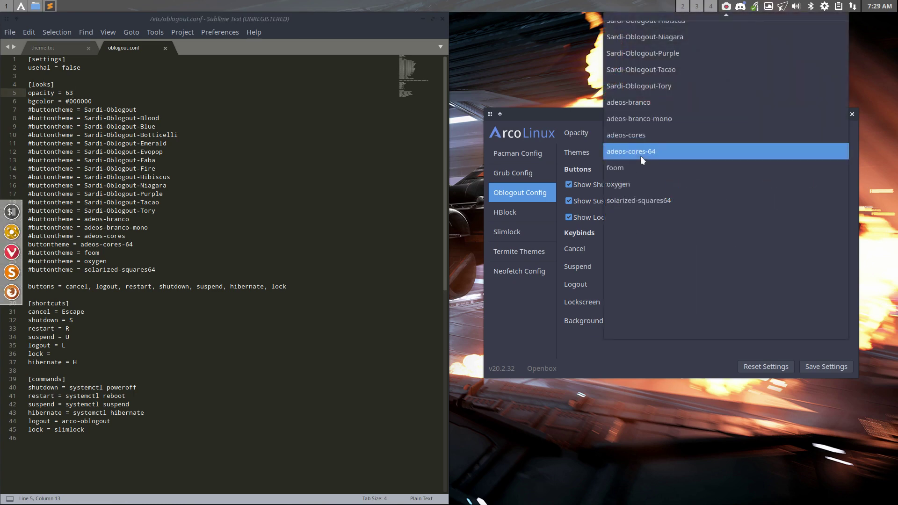
pyautogui.click(662, 110)
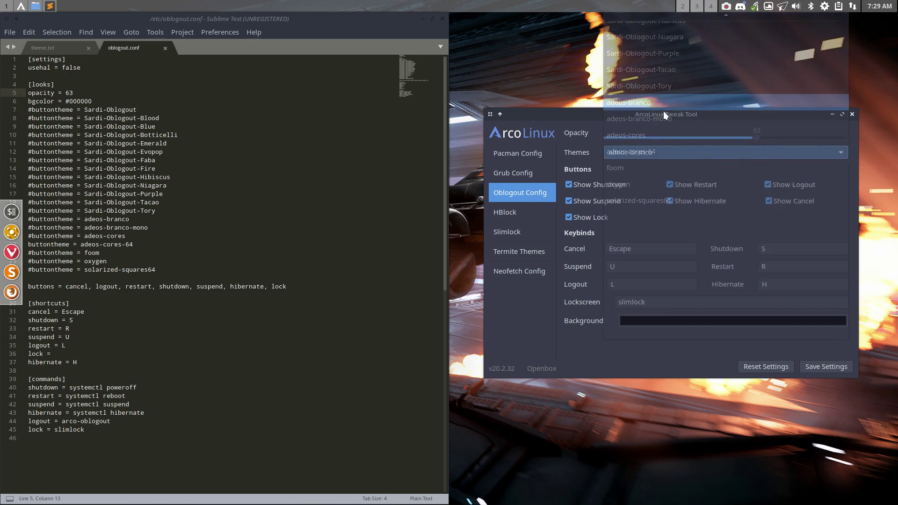
pyautogui.click(822, 364)
pyautogui.click(679, 265)
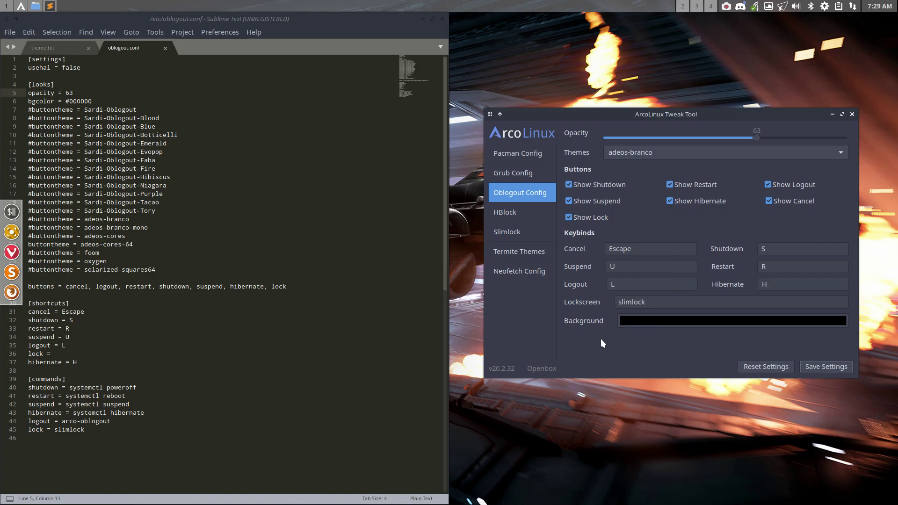
pyautogui.press('super+x')
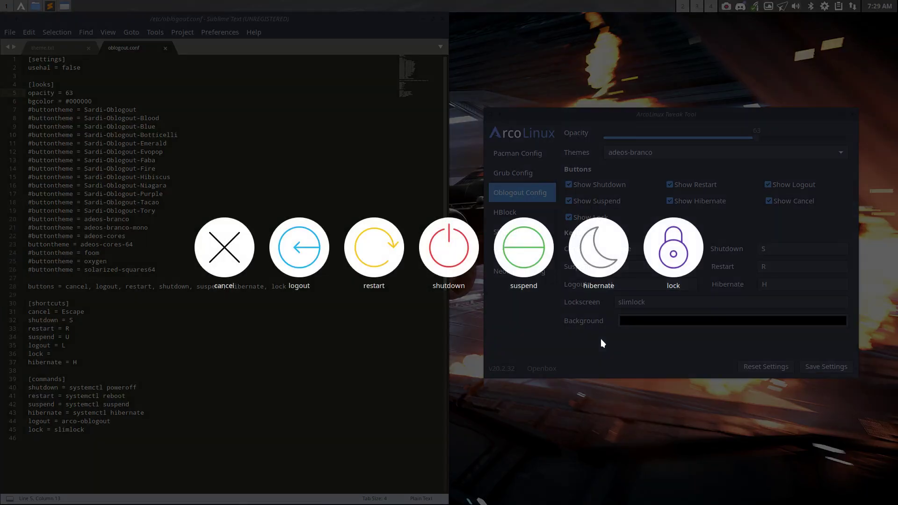
pyautogui.press('Escape')
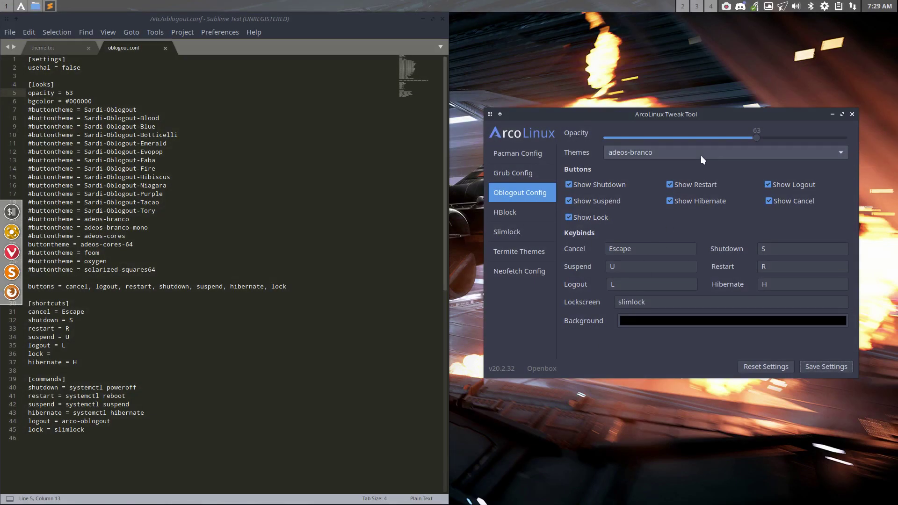
# Save Sardi-Oblogout-Hibiscus as the Oblogout theme and preview the logout screen with it
pyautogui.click(700, 155)
pyautogui.click(676, 74)
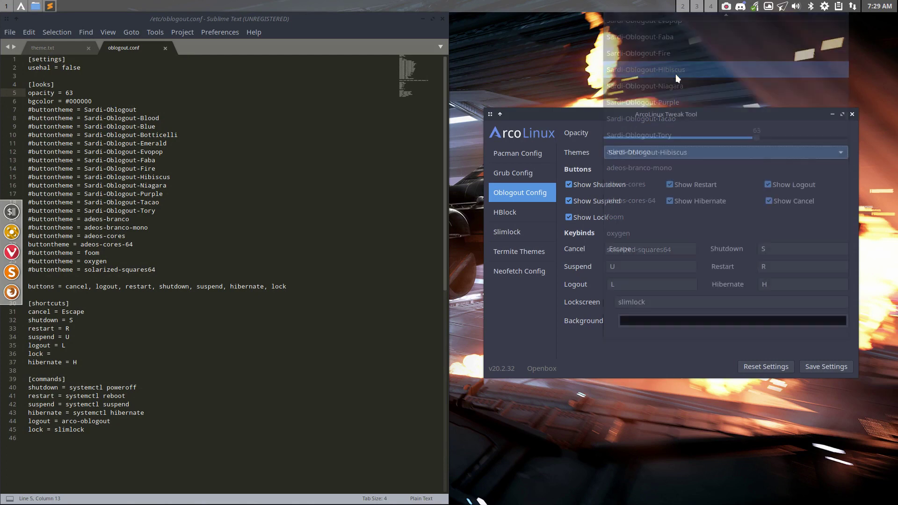
pyautogui.click(820, 364)
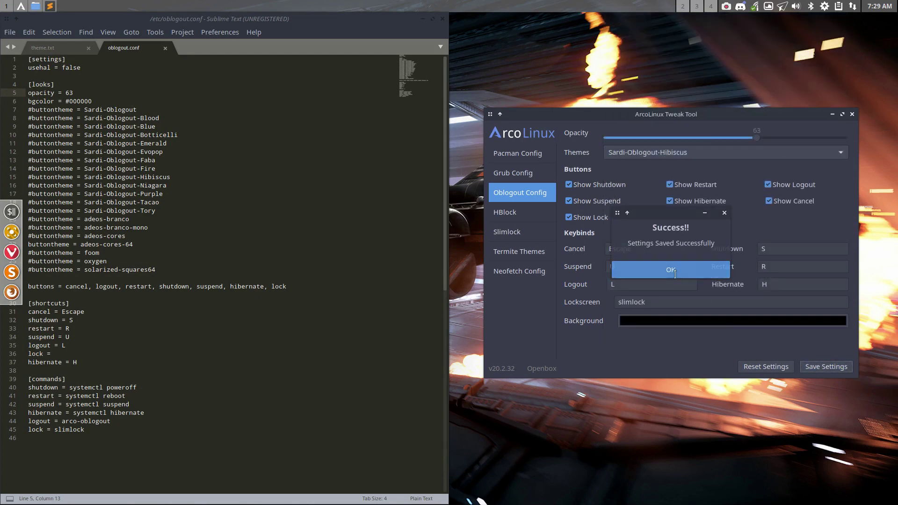
pyautogui.click(675, 270)
pyautogui.press('super+x')
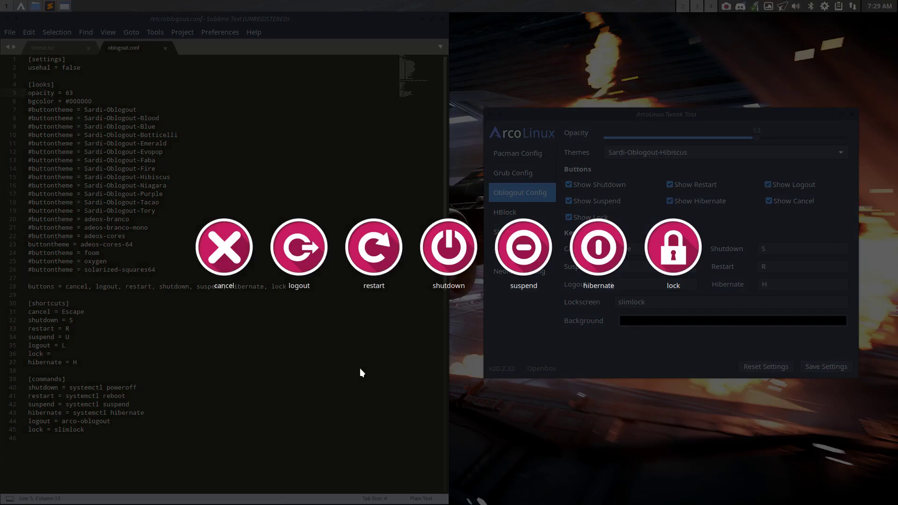
pyautogui.press('Escape')
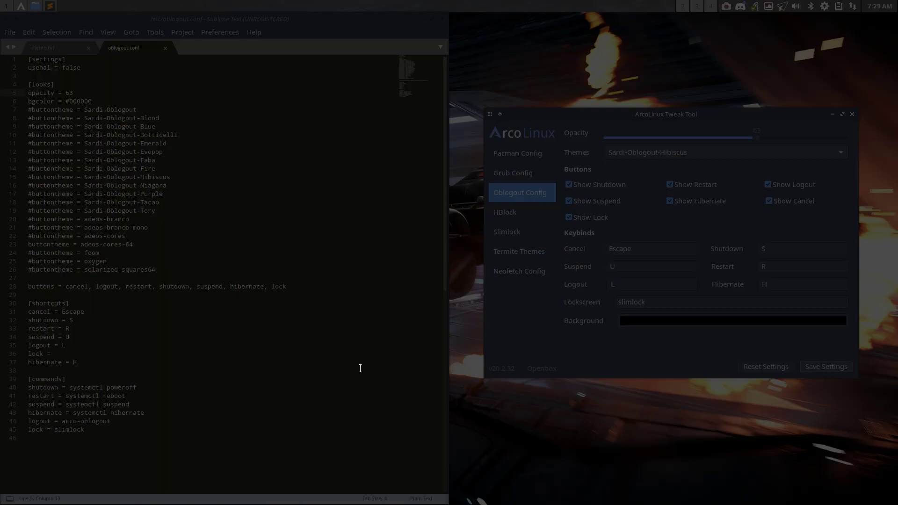
# Save Sardi-Oblogout as the Oblogout theme and preview the logout screen with it
pyautogui.click(641, 156)
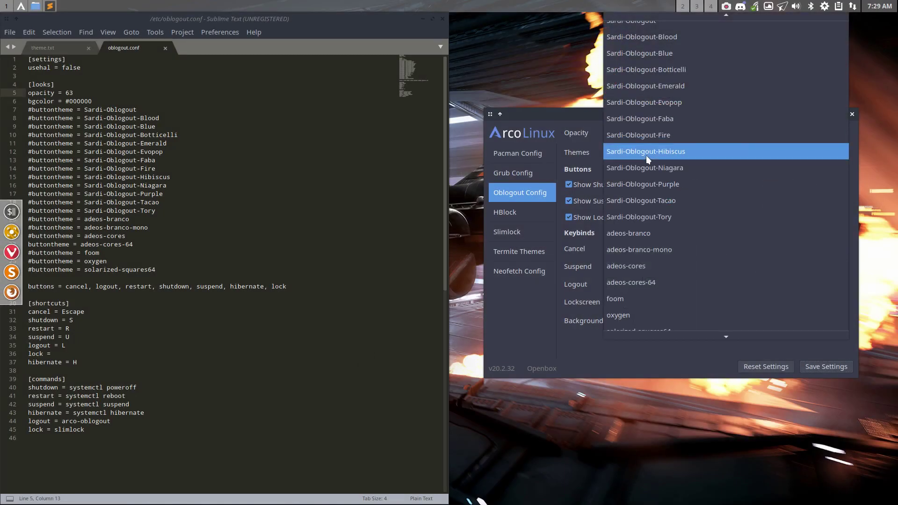
pyautogui.click(669, 25)
pyautogui.click(814, 365)
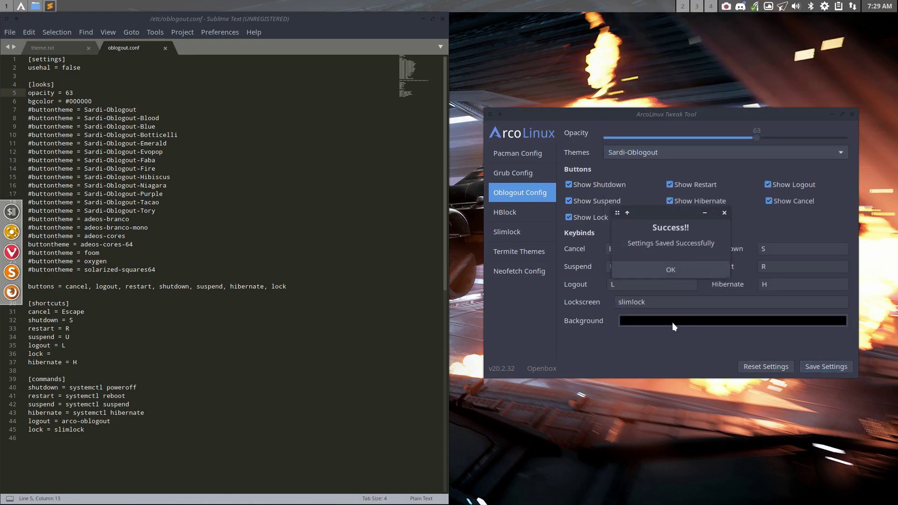
pyautogui.click(671, 271)
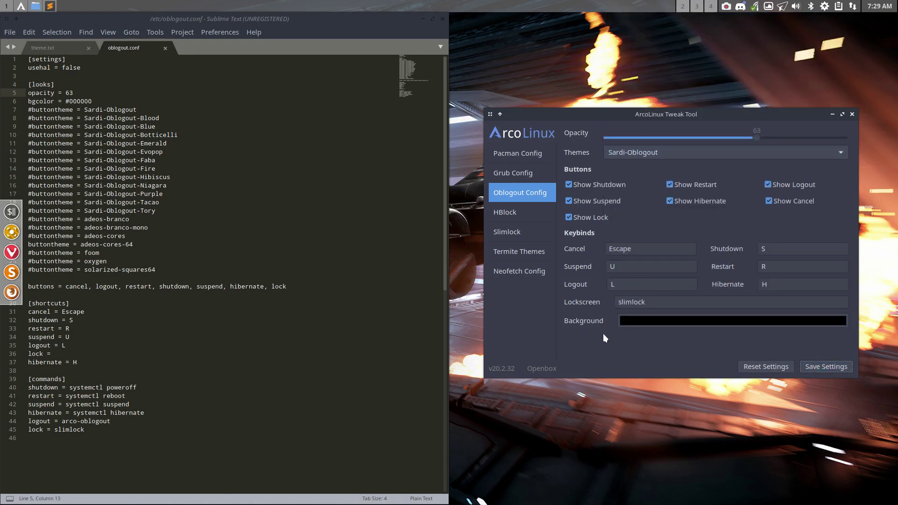
pyautogui.press('super+x')
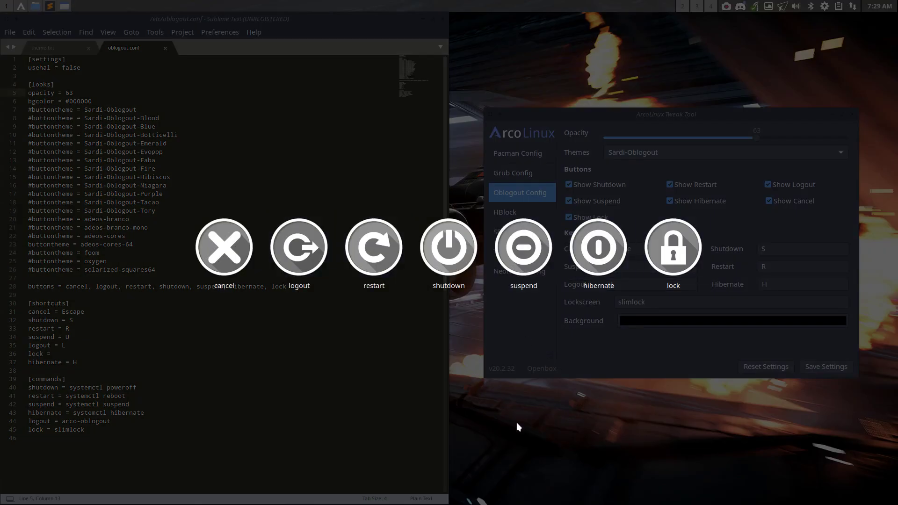
# Close the logout preview and highlight the active Sardi-Oblogout buttontheme line in oblogout.conf
pyautogui.press('Escape')
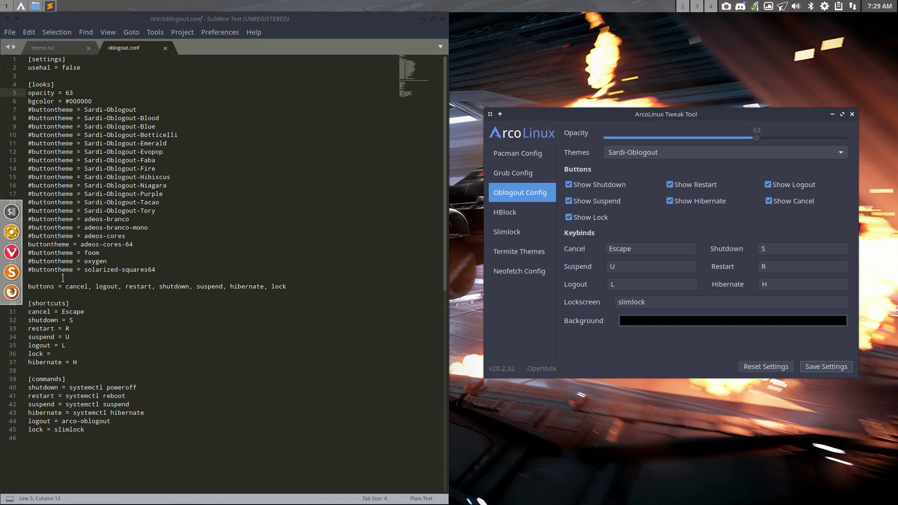
pyautogui.click(209, 243)
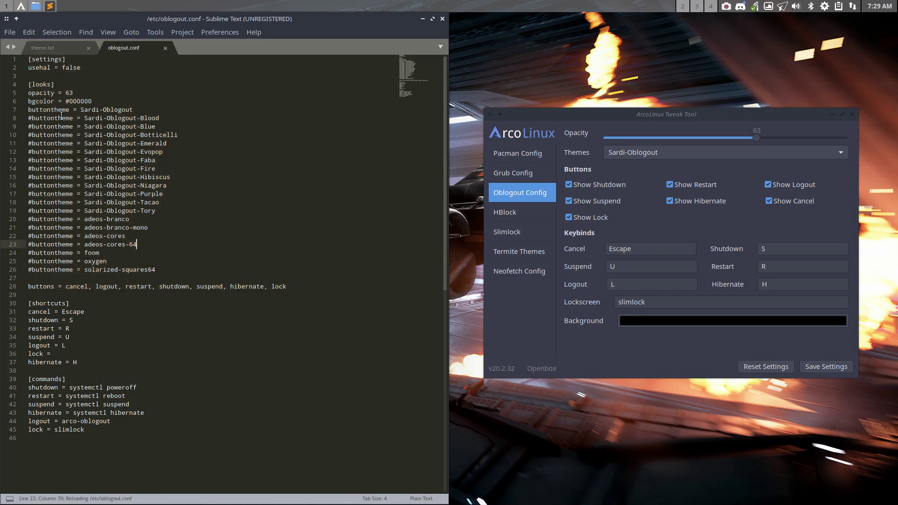
pyautogui.moveTo(136, 113); pyautogui.dragTo(28, 112)
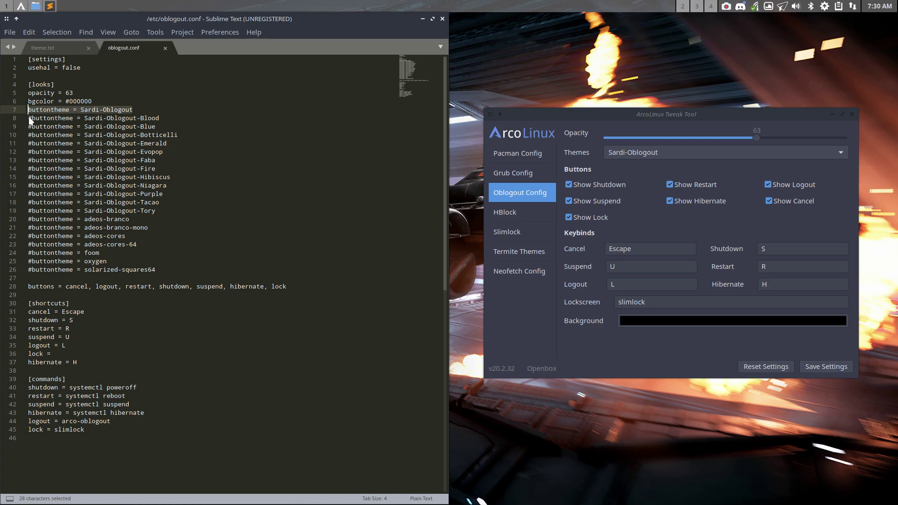
# Preview the logout screen to examine the buttons it offers, and return to the Tweak Tool
pyautogui.press('super+x')
pyautogui.press('Escape')
pyautogui.click(693, 129)
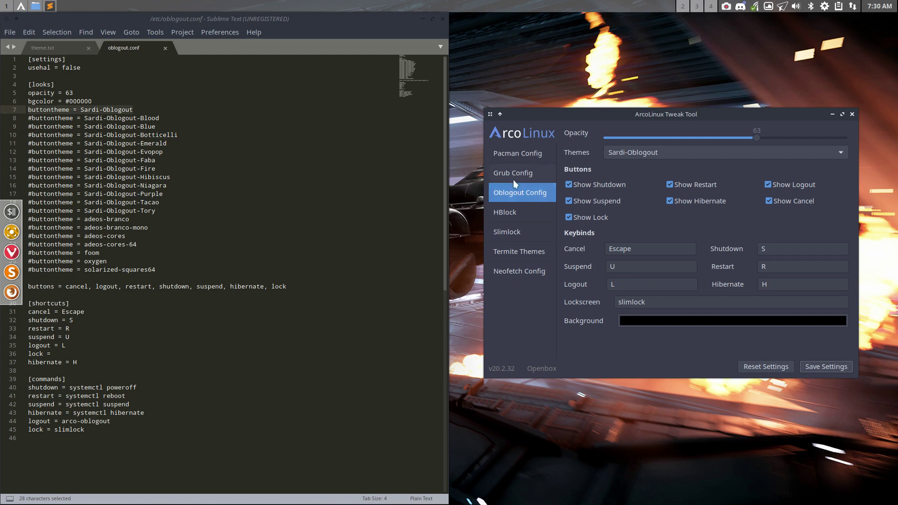
pyautogui.press('super+x')
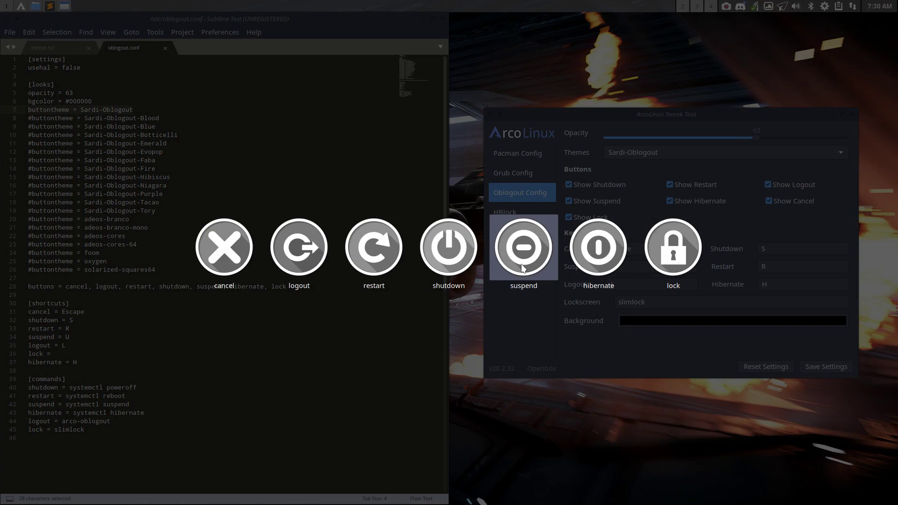
pyautogui.press('Escape')
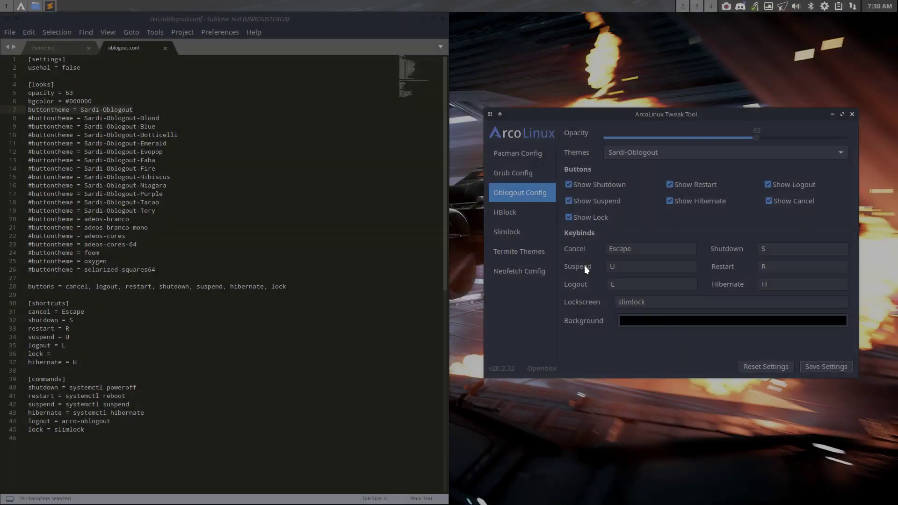
# Hide the Hibernate and Suspend buttons in the Oblogout settings, save, and preview the logout screen
pyautogui.click(688, 205)
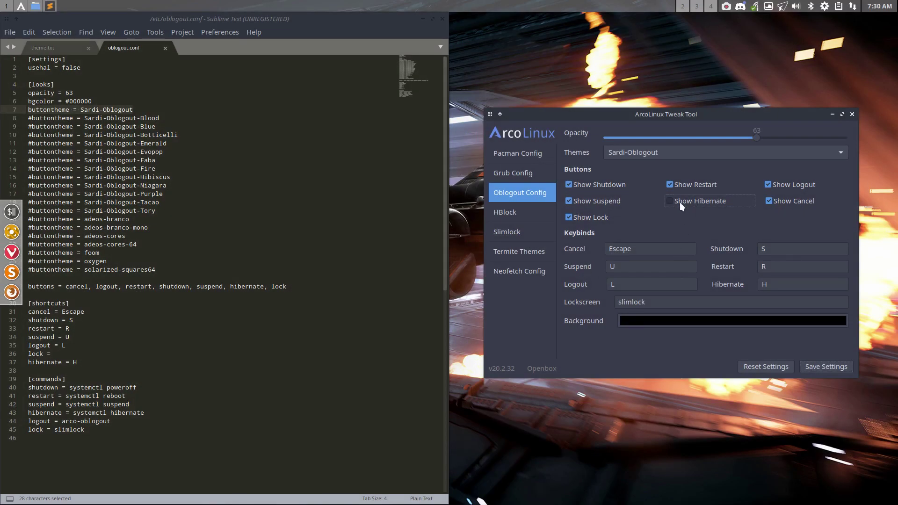
pyautogui.click(594, 201)
pyautogui.click(829, 367)
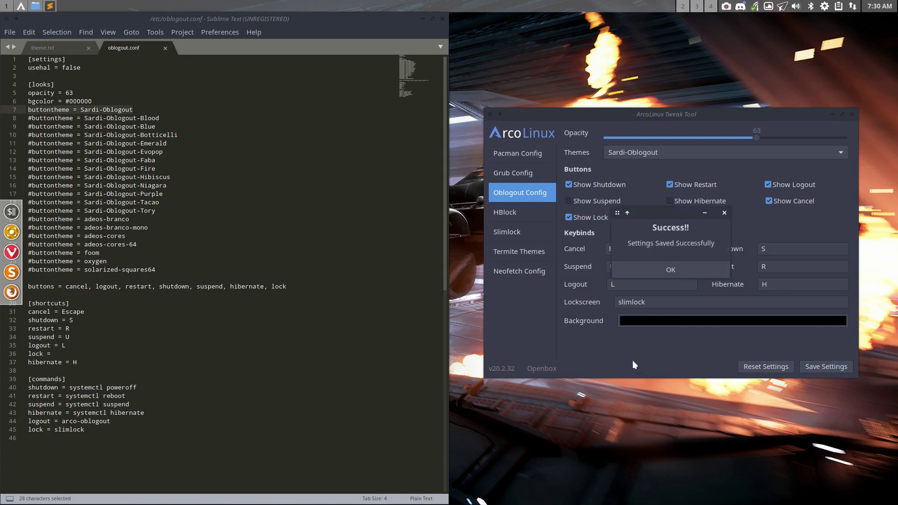
pyautogui.click(646, 277)
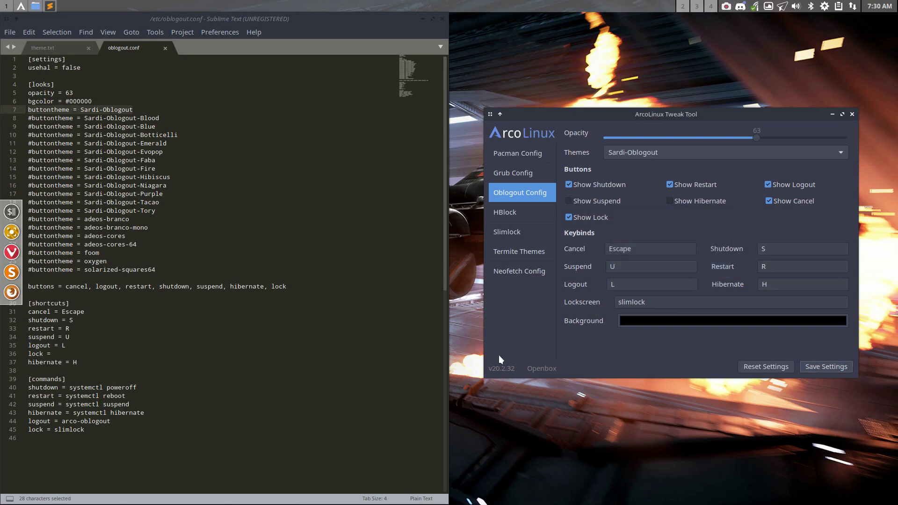
pyautogui.press('super+x')
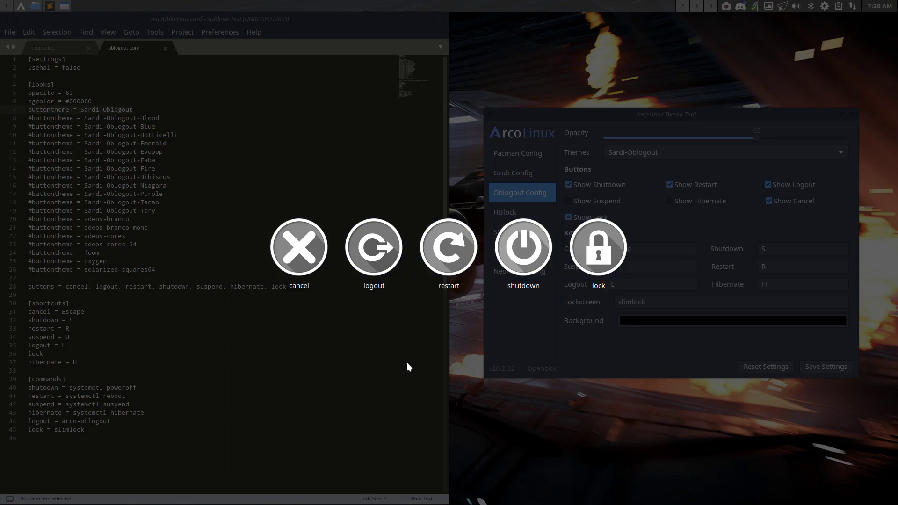
pyautogui.press('Escape')
# Compare the Tweak Tool's keybinds with the [shortcuts] entries in oblogout.conf
pyautogui.click(625, 266)
pyautogui.click(776, 249)
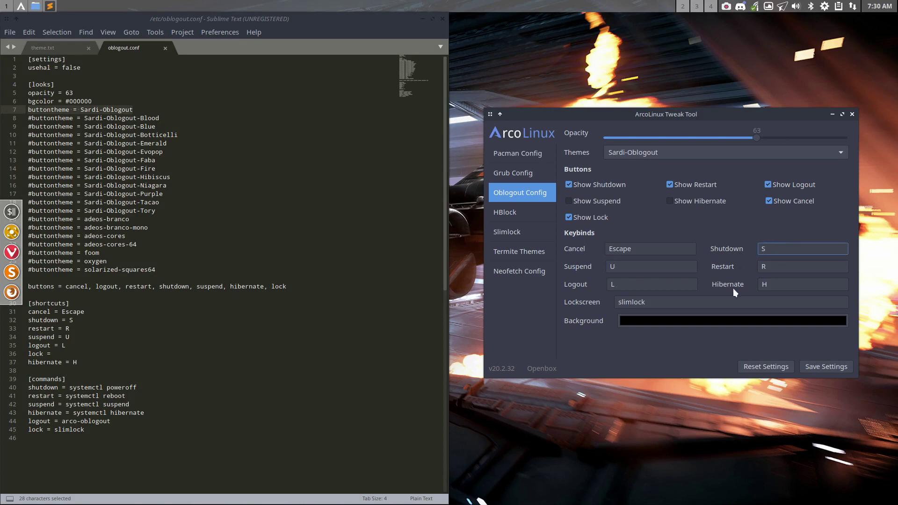
pyautogui.click(626, 280)
pyautogui.click(628, 266)
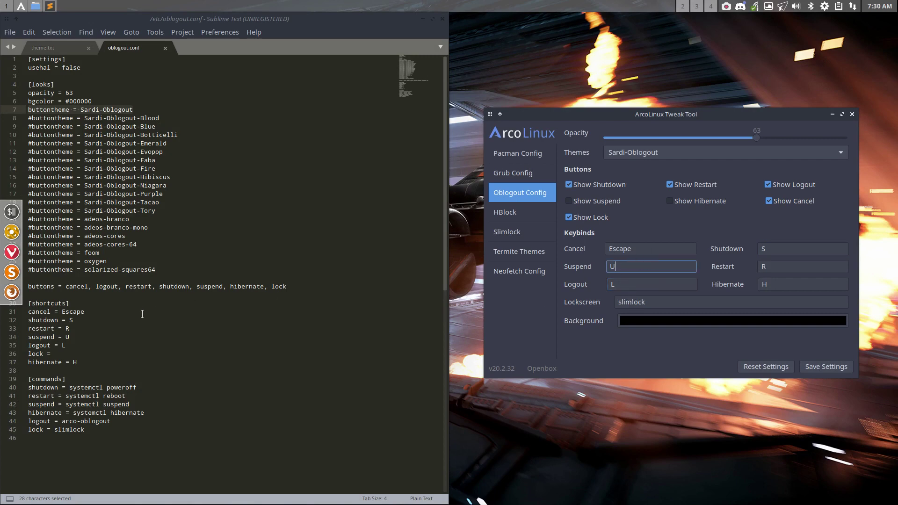
pyautogui.click(78, 310)
pyautogui.click(69, 362)
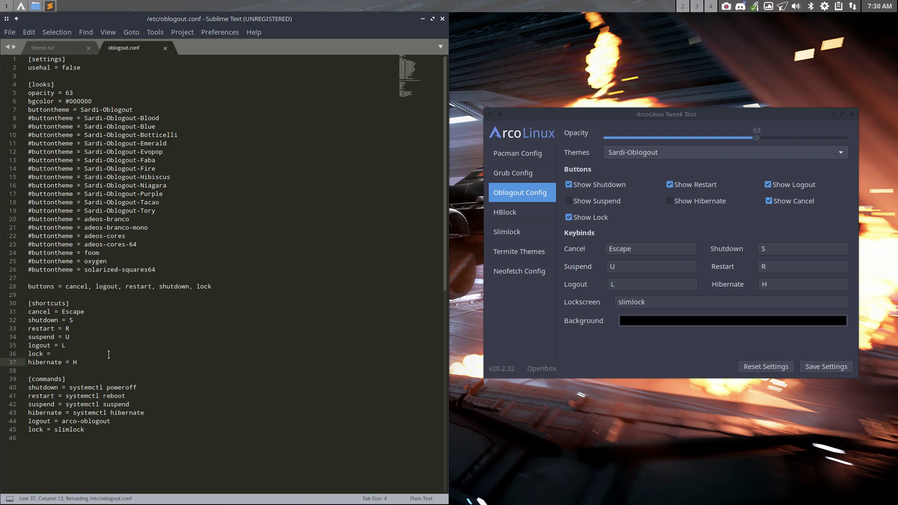
# Examine the Lockscreen setting and the colours available for the Oblogout background in the Tweak Tool
pyautogui.click(686, 344)
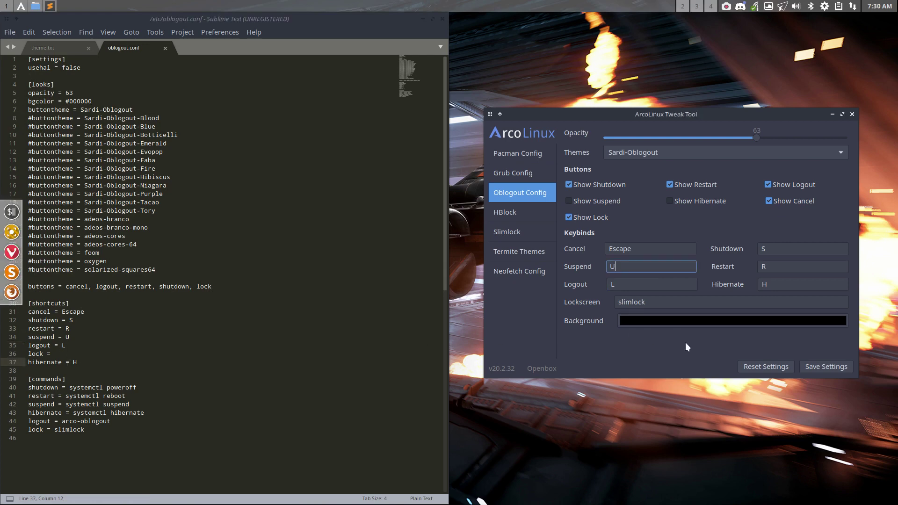
pyautogui.click(668, 308)
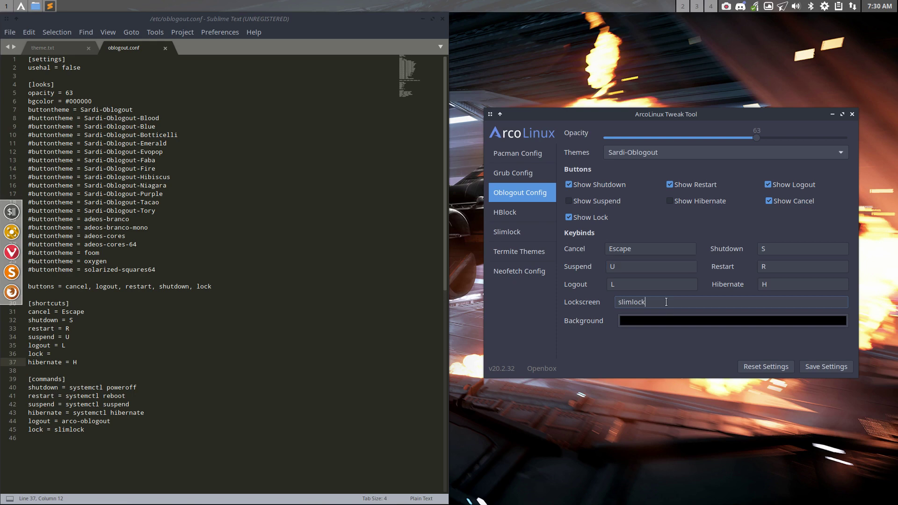
pyautogui.click(639, 322)
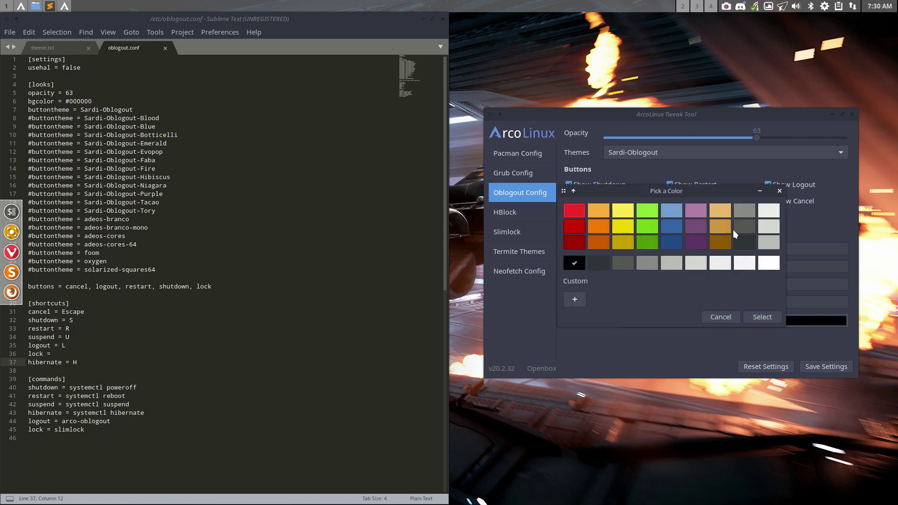
pyautogui.click(780, 192)
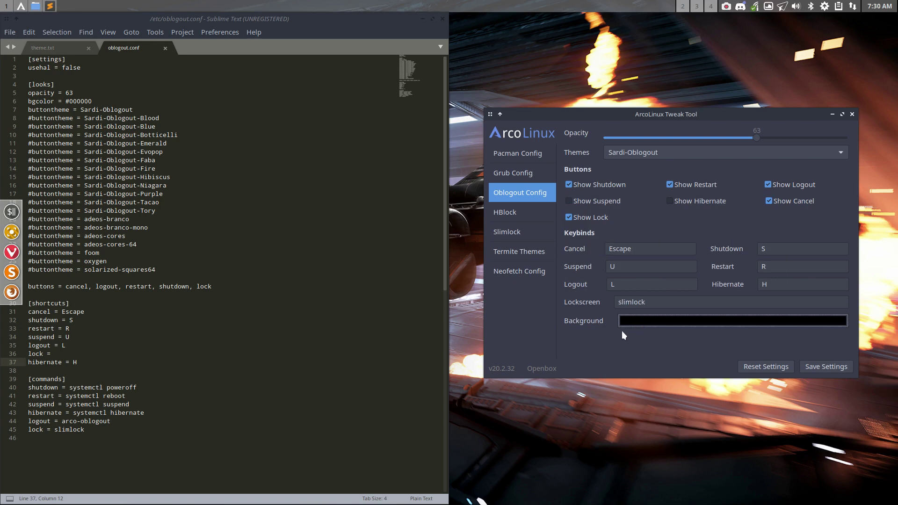
# Save dark red as the Oblogout background colour and preview the logout screen with it
pyautogui.click(643, 320)
pyautogui.click(572, 241)
pyautogui.click(762, 317)
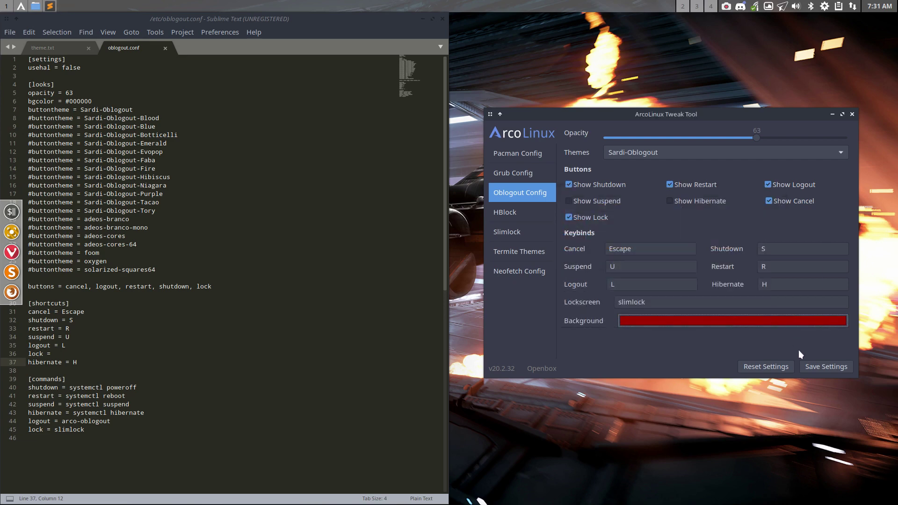
pyautogui.click(819, 364)
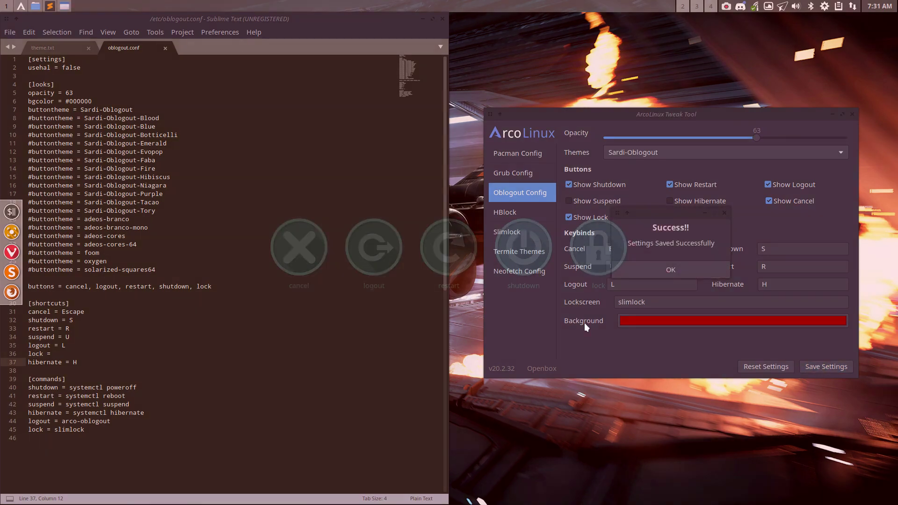
pyautogui.press('Escape')
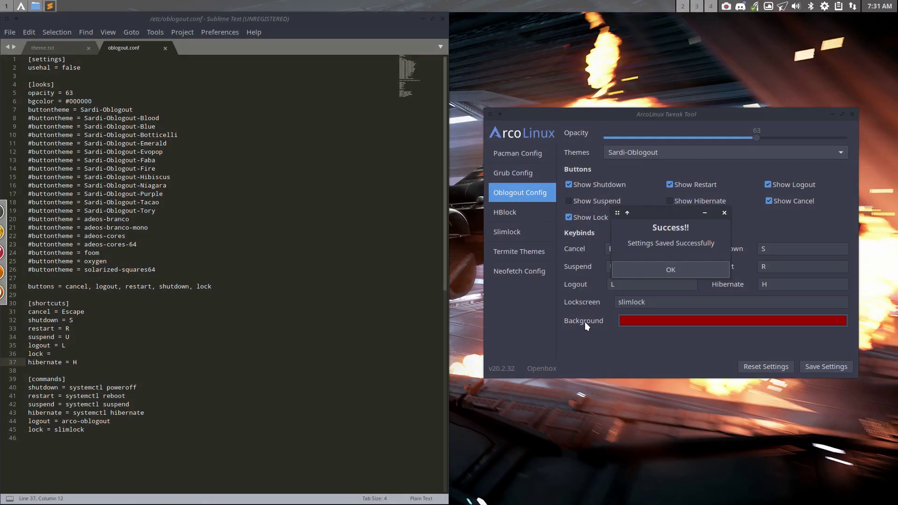
pyautogui.click(678, 276)
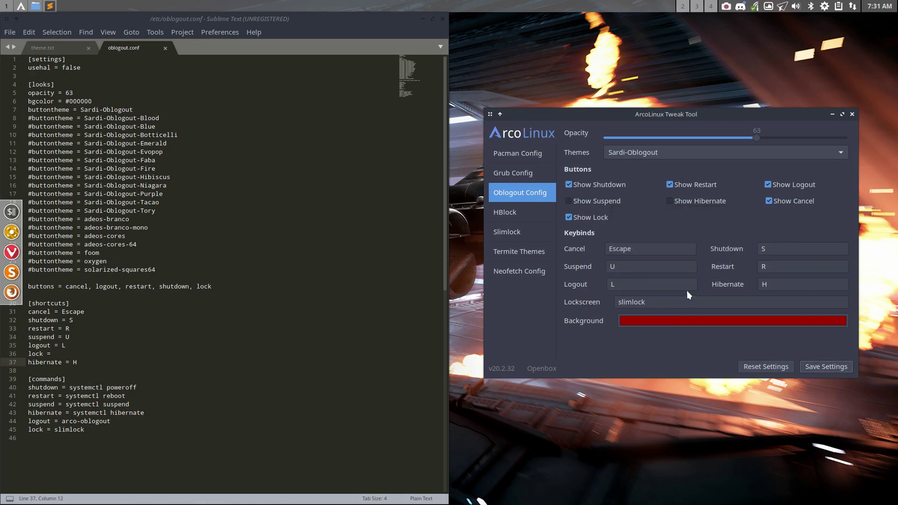
# Save dark purple as the Oblogout background colour and preview the logout screen
pyautogui.click(668, 321)
pyautogui.click(696, 242)
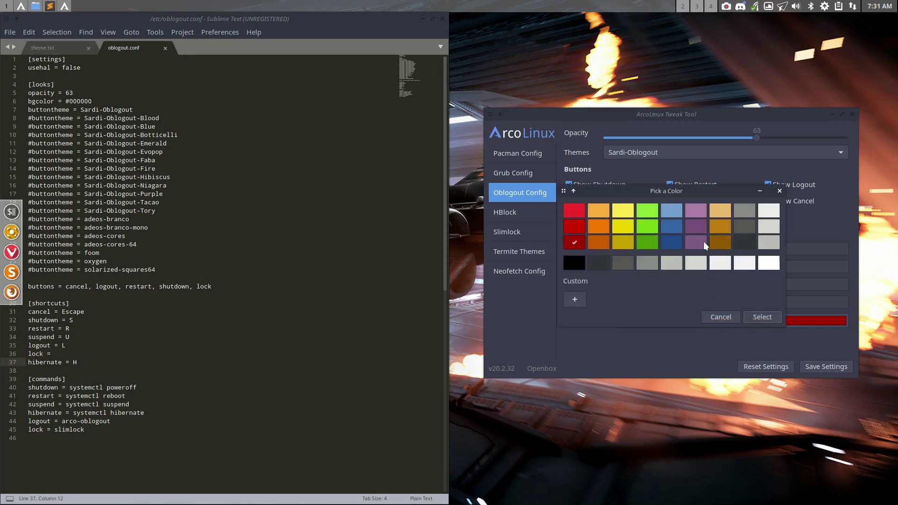
pyautogui.click(768, 318)
pyautogui.click(813, 365)
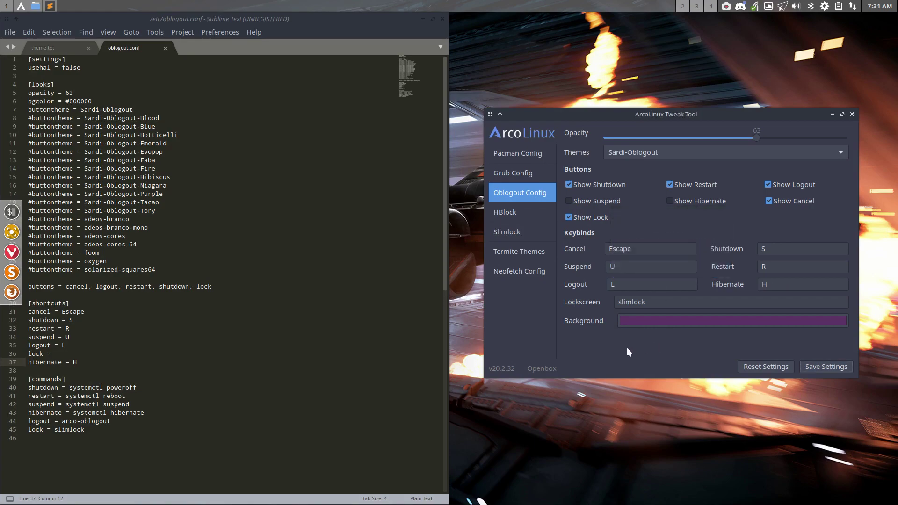
pyautogui.press('super+x')
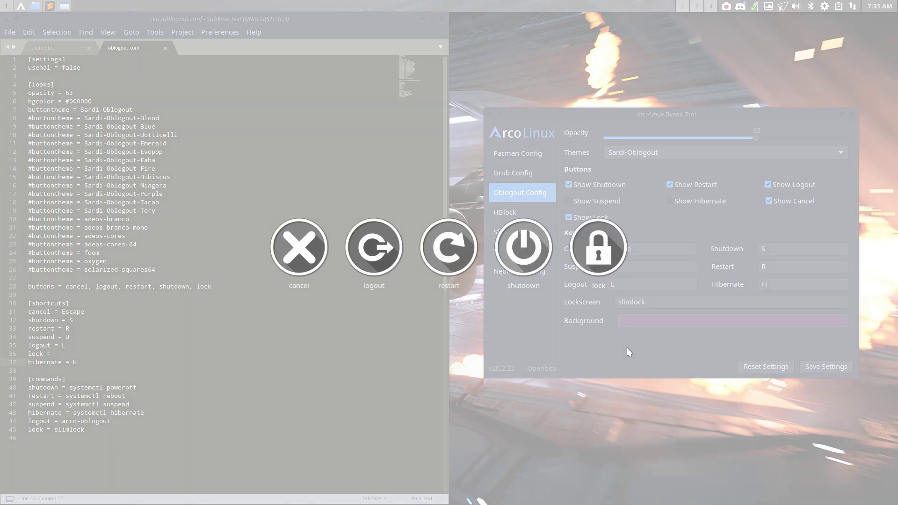
pyautogui.press('Escape')
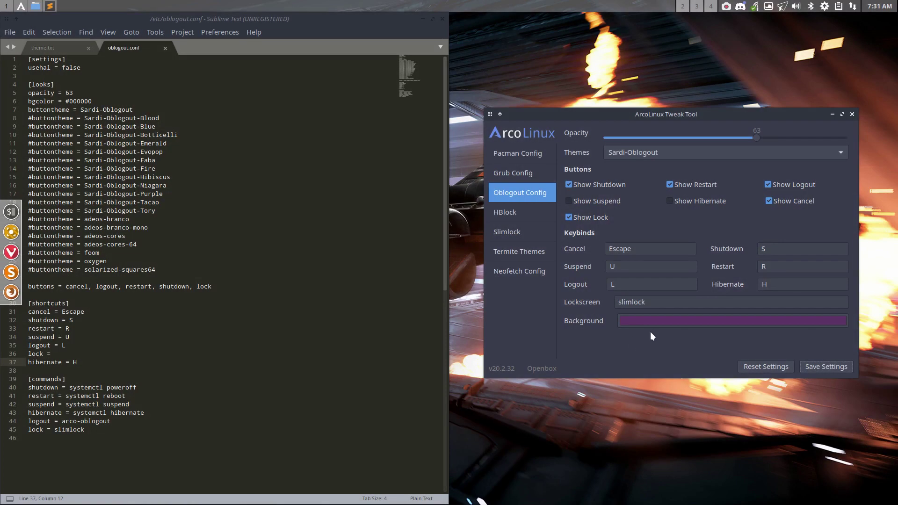
# Try orange as the Oblogout background colour, saving the settings, and preview the logout screen
pyautogui.click(655, 318)
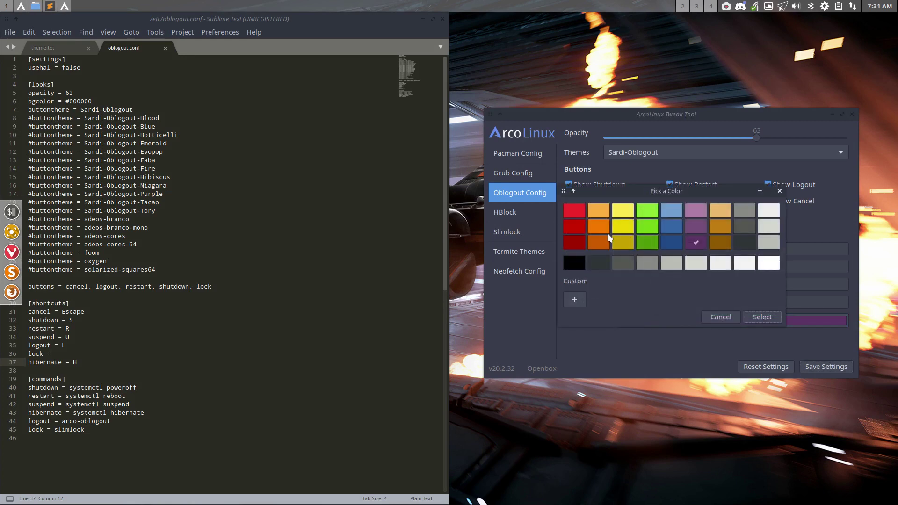
pyautogui.click(824, 367)
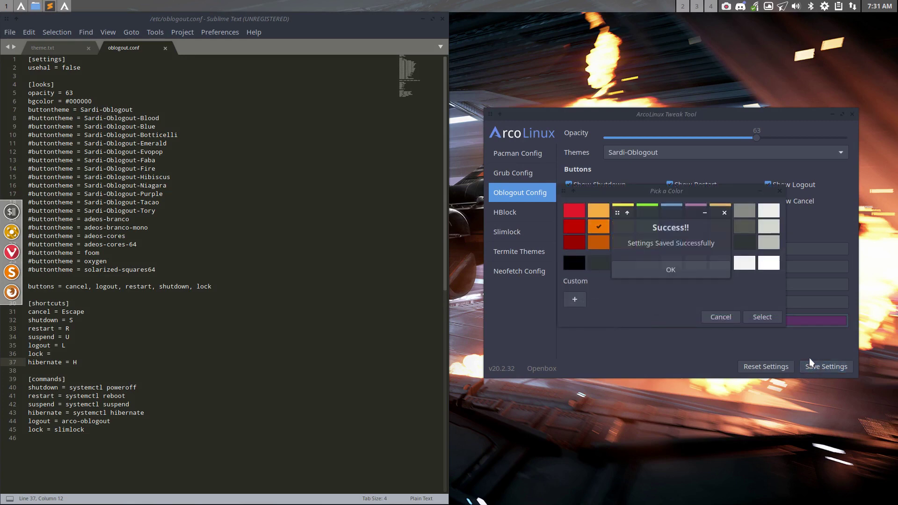
pyautogui.click(689, 274)
pyautogui.click(762, 317)
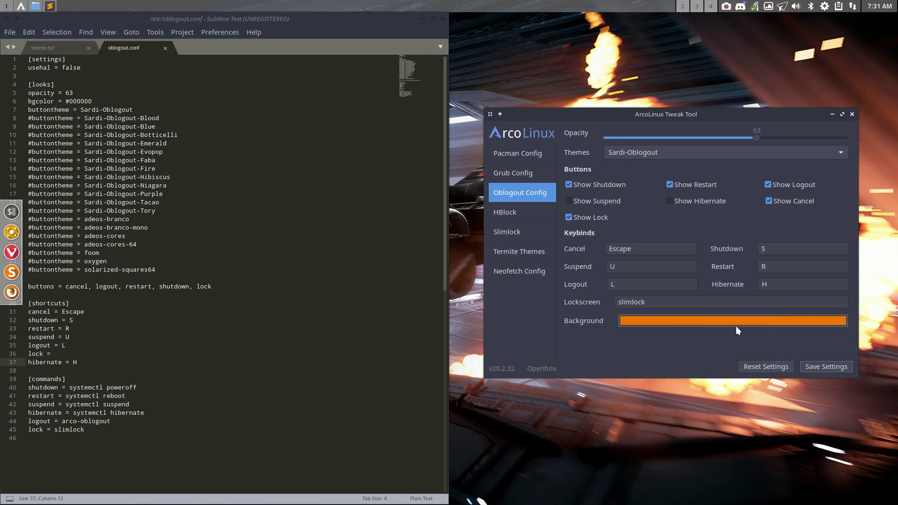
pyautogui.press('super+x')
pyautogui.press('Escape')
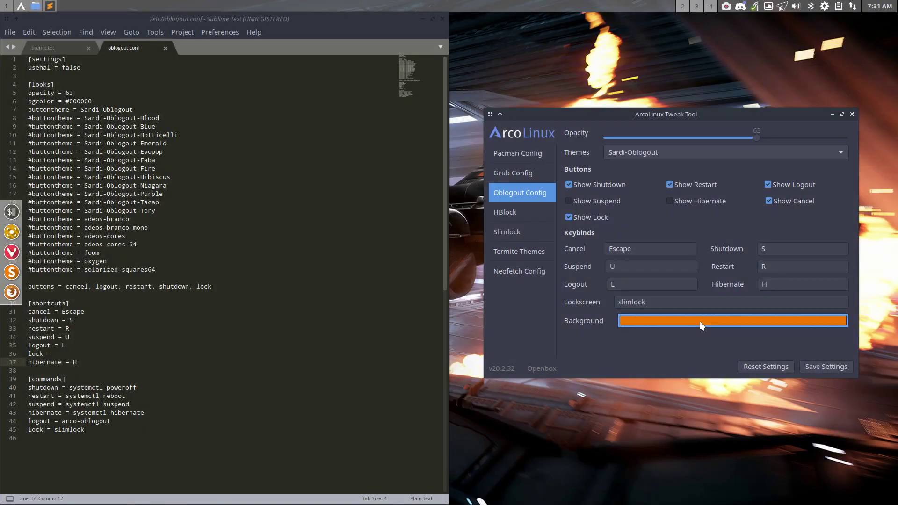
# Save black as the Oblogout background colour and preview the logout screen with it
pyautogui.click(699, 322)
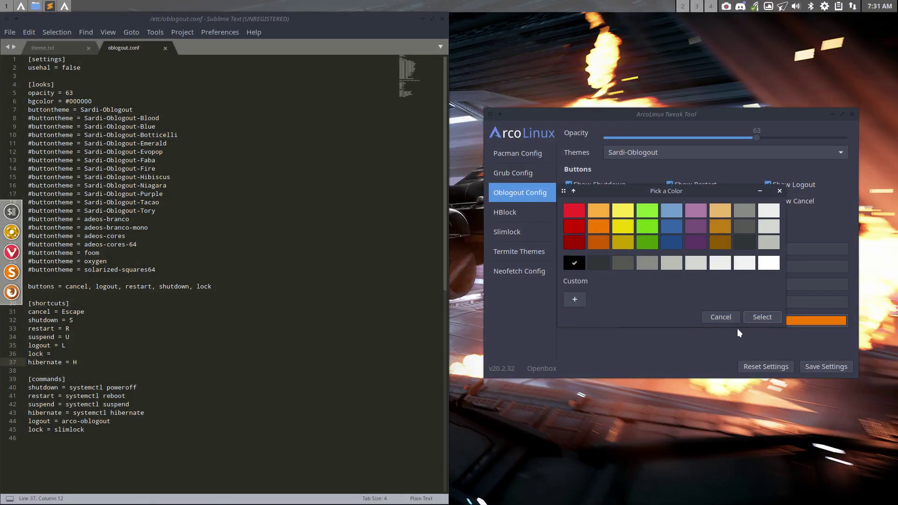
pyautogui.click(768, 316)
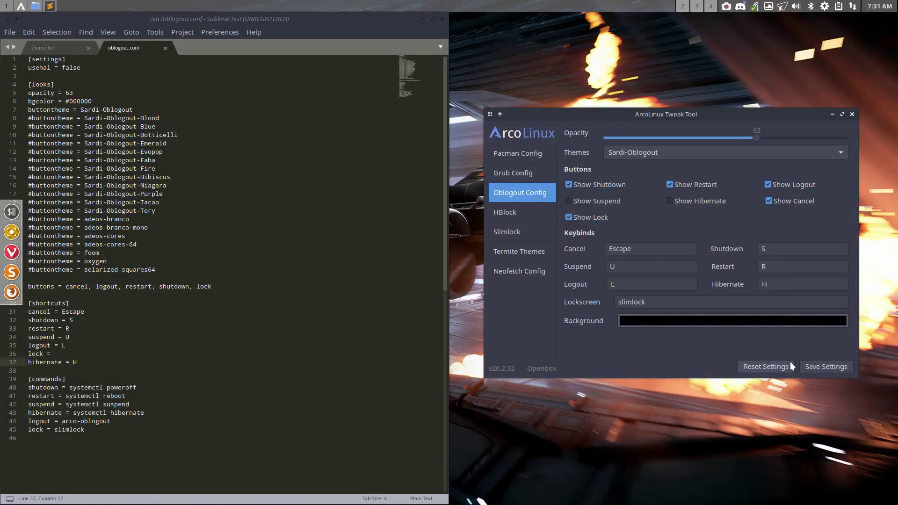
pyautogui.click(815, 366)
pyautogui.click(688, 267)
pyautogui.press('super+x')
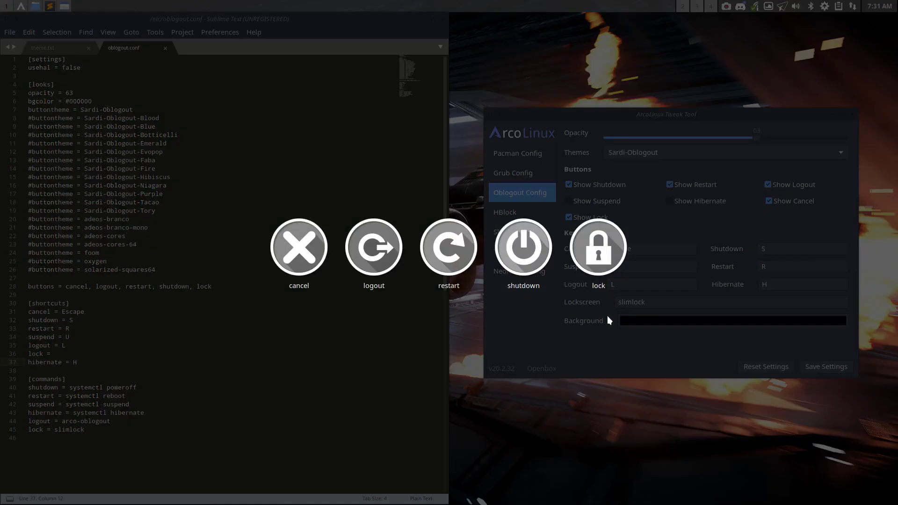
pyautogui.press('Escape')
# Save an Oblogout opacity of 81 and preview the logout screen with it
pyautogui.moveTo(757, 138); pyautogui.dragTo(769, 137)
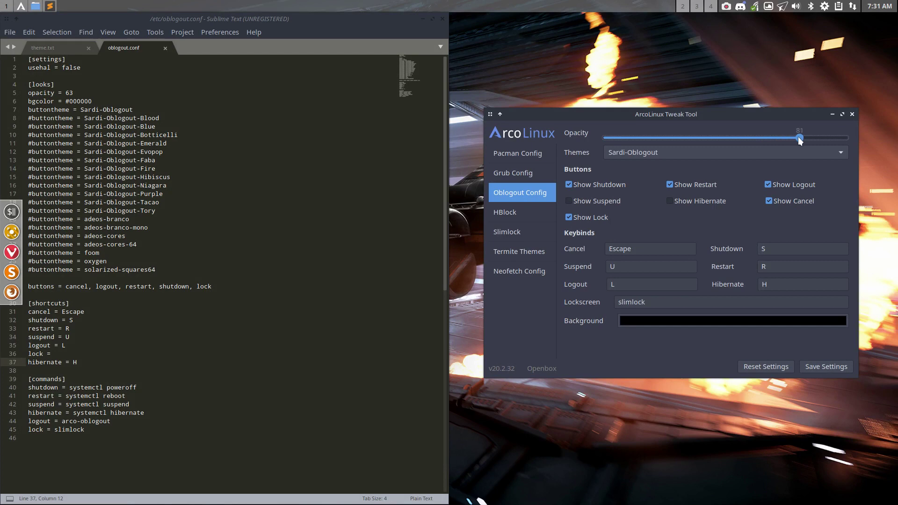
pyautogui.click(818, 365)
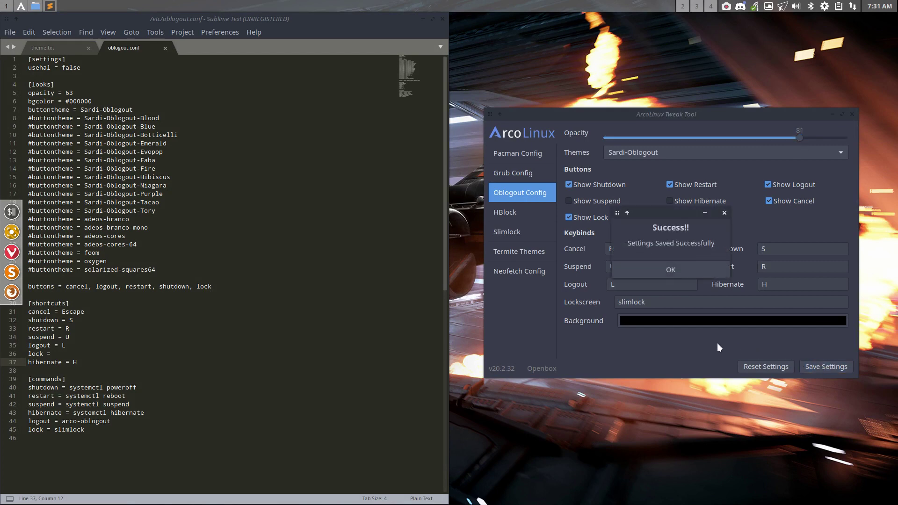
pyautogui.click(678, 271)
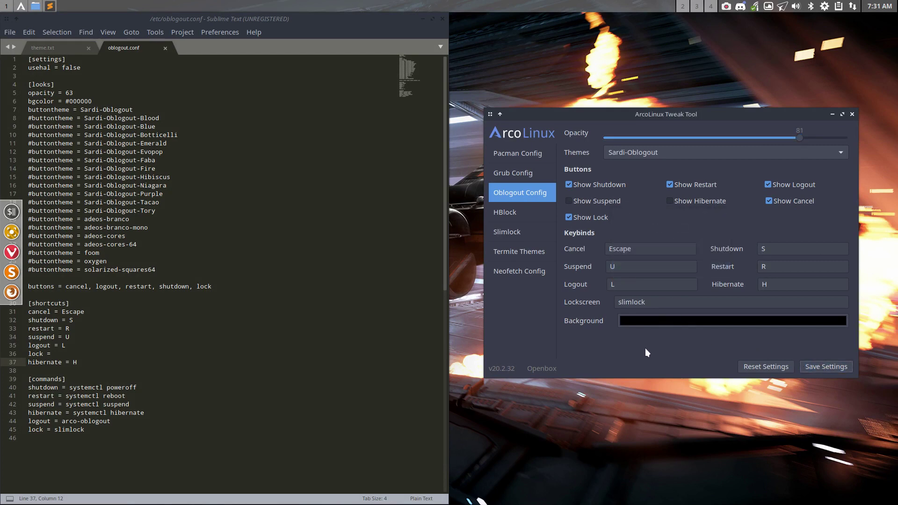
pyautogui.press('super+x')
pyautogui.press('Escape')
pyautogui.moveTo(656, 114); pyautogui.dragTo(679, 97)
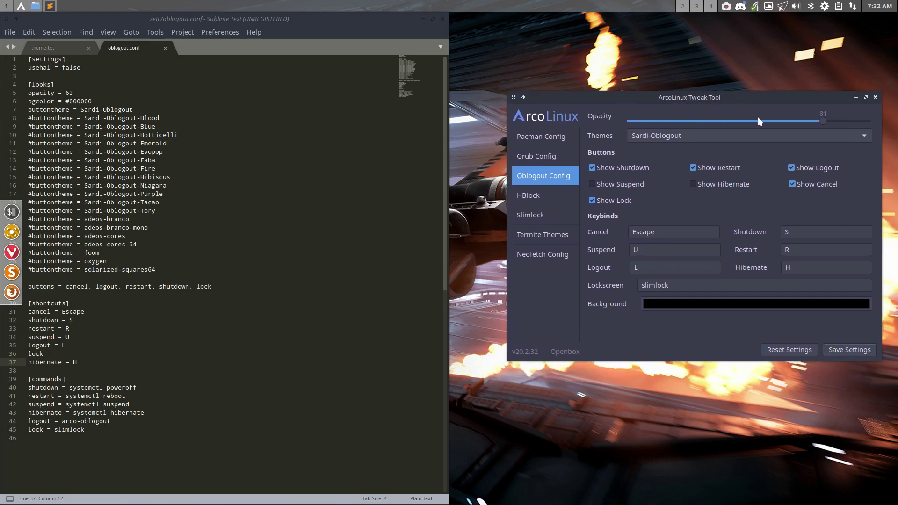